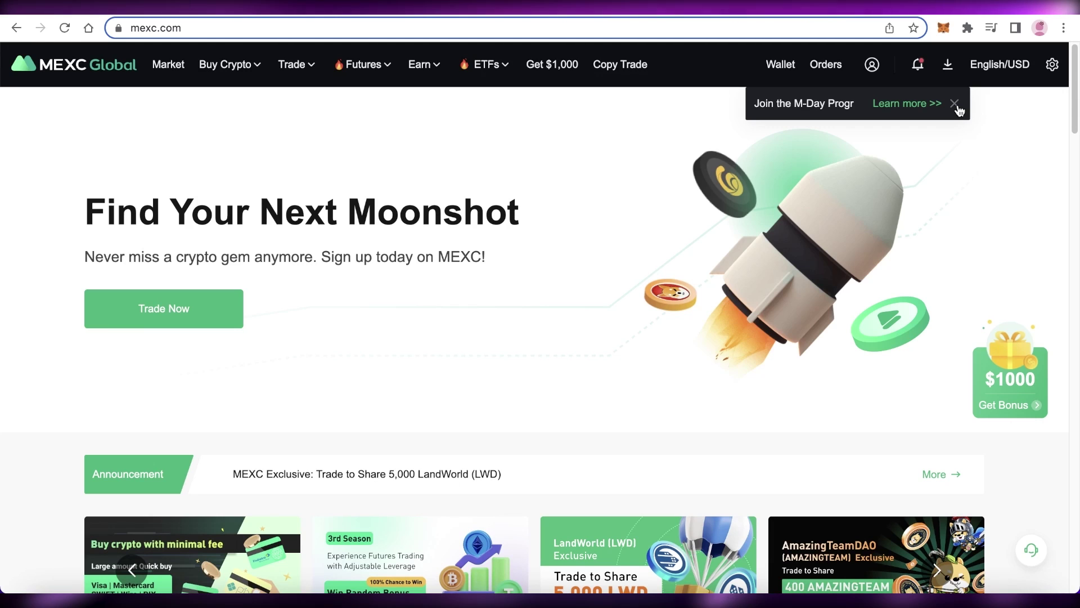
Close the M-Day notice and scroll through the homepage sections, then back to the top.
left_click(956, 106)
scroll(977, 162, "down", 2)
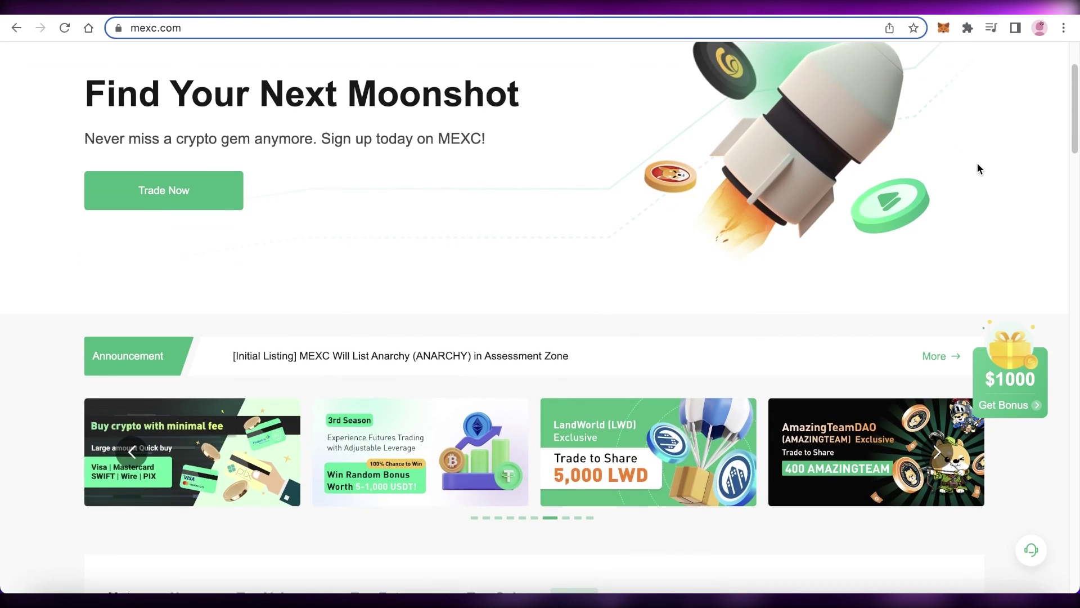
scroll(977, 162, "up", 2)
scroll(977, 162, "down", 1)
scroll(980, 171, "up", 1)
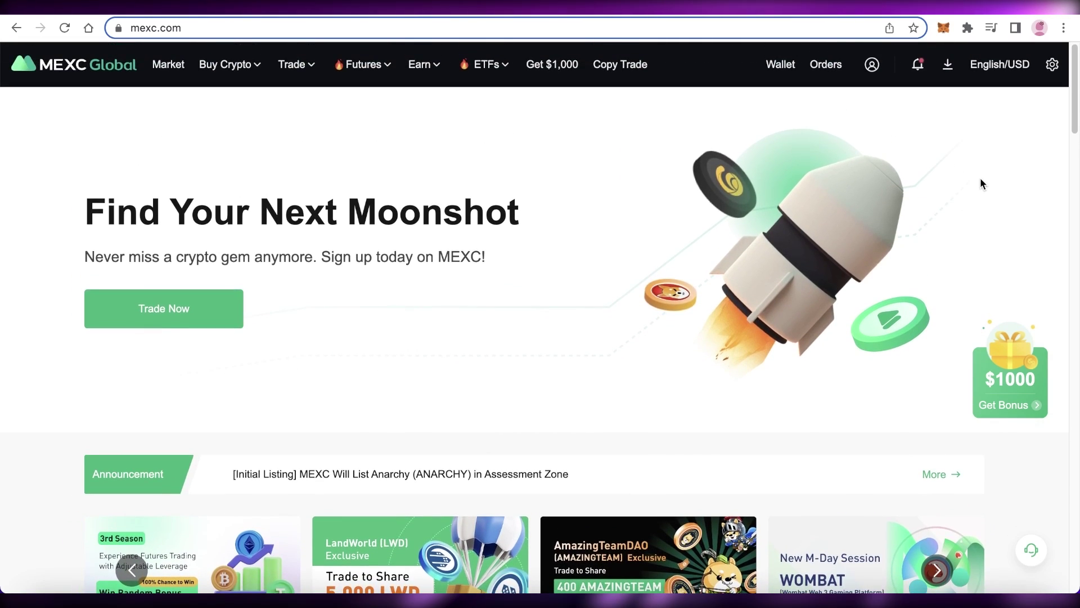
scroll(979, 191, "down", 4)
scroll(977, 214, "down", 6)
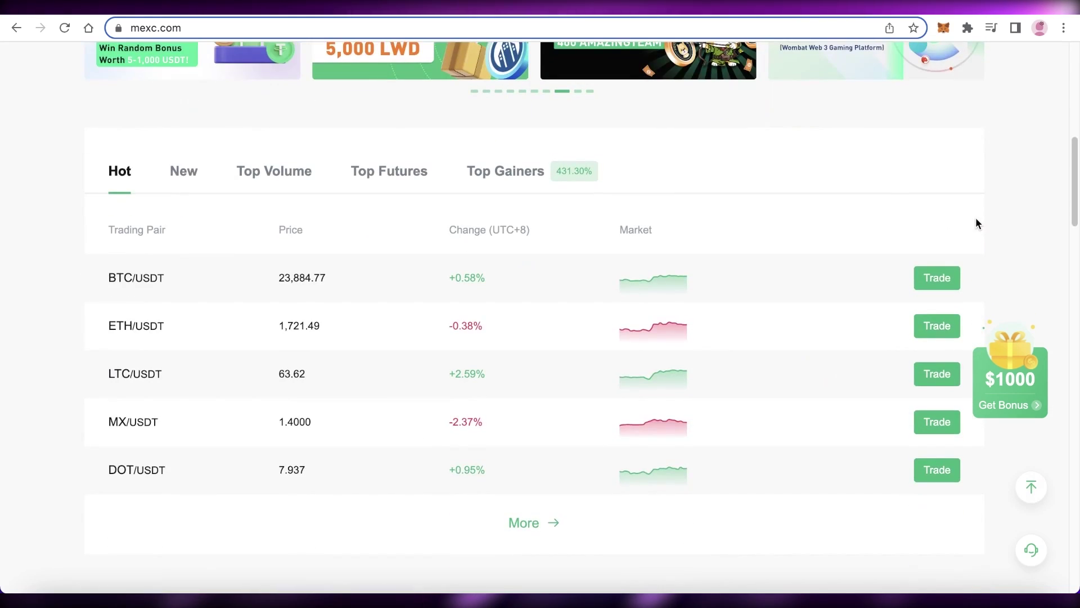
scroll(976, 222, "down", 10)
scroll(974, 221, "up", 3)
scroll(975, 221, "down", 4)
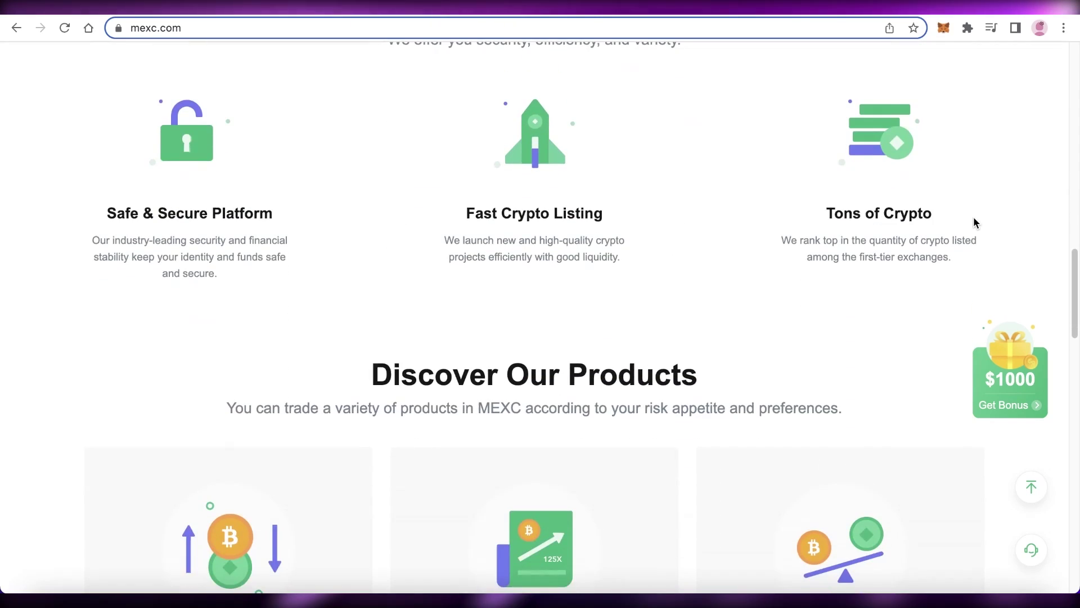
scroll(974, 219, "down", 5)
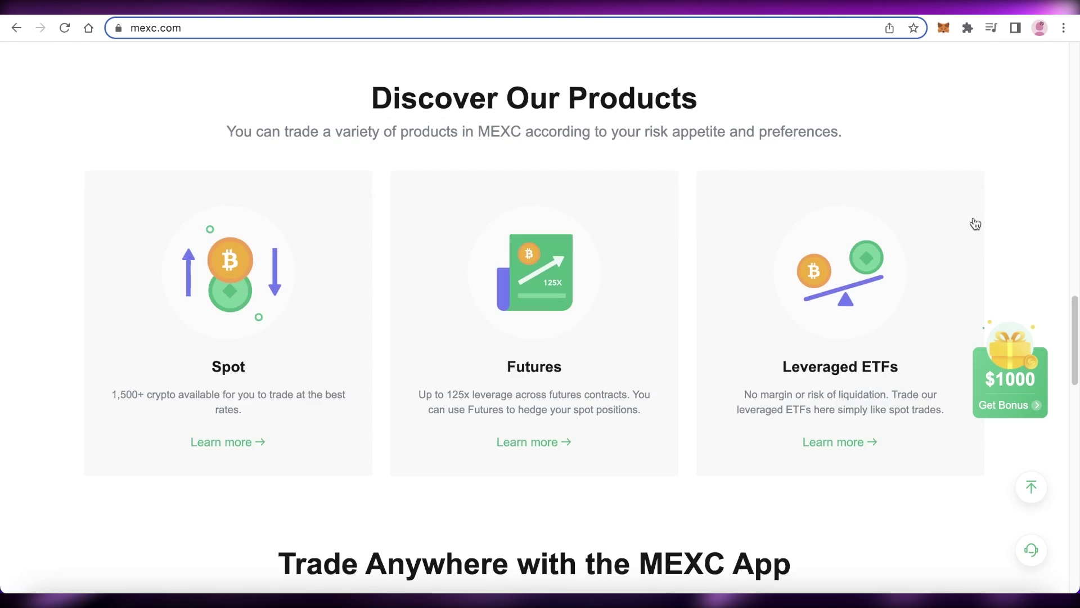
scroll(976, 225, "up", 7)
scroll(979, 233, "down", 3)
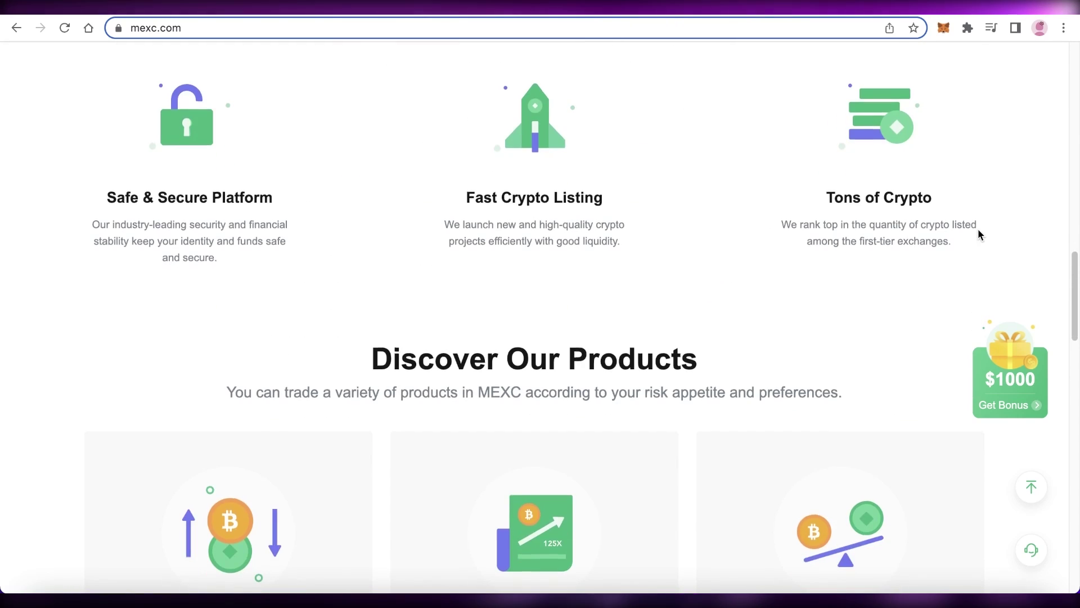
scroll(978, 233, "down", 3)
scroll(978, 234, "down", 5)
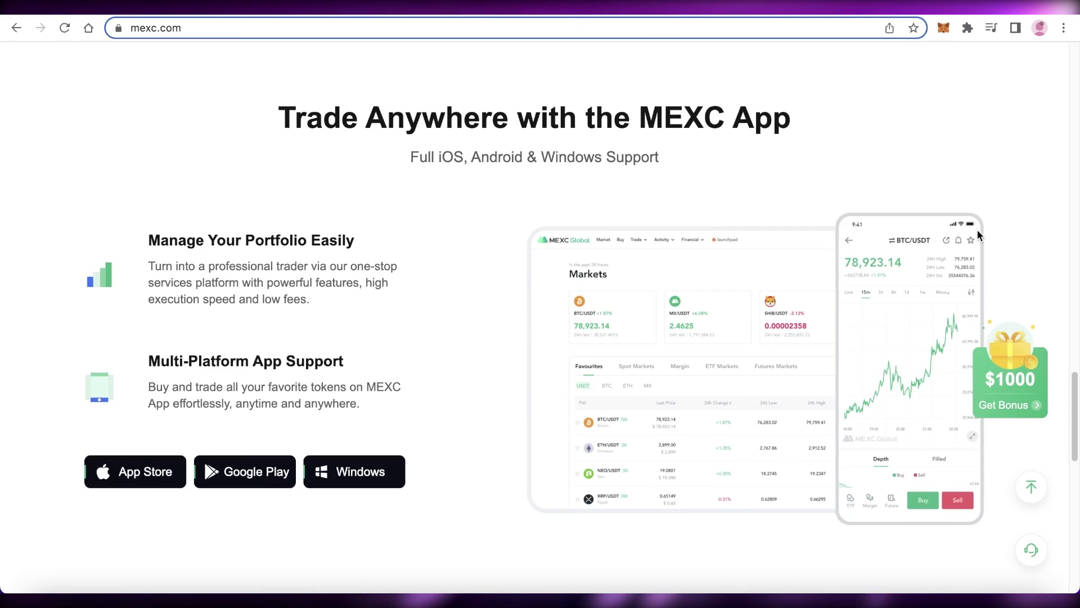
scroll(708, 216, "up", 15)
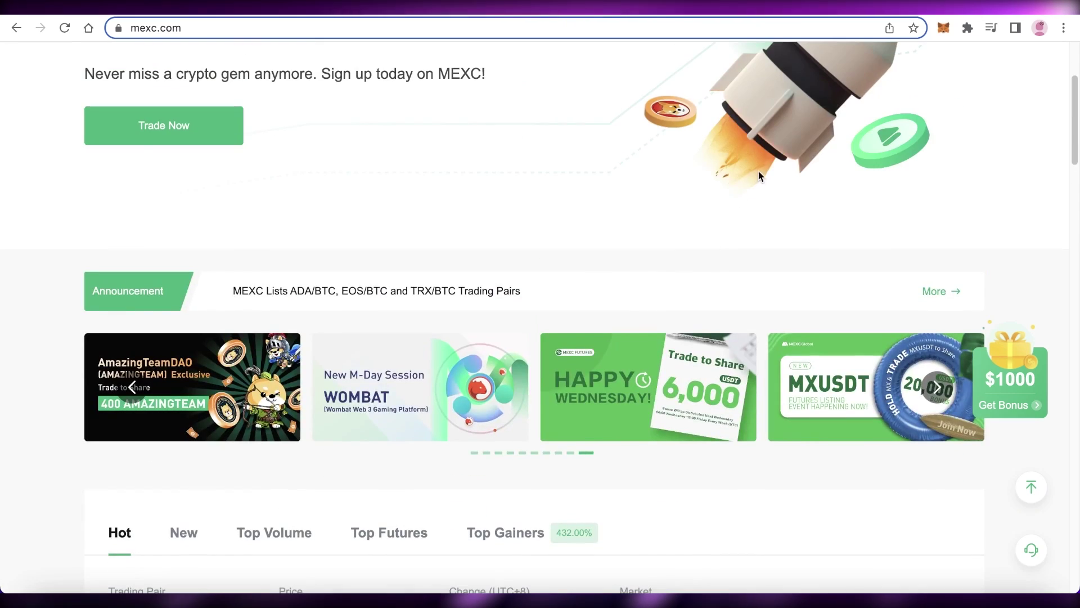
scroll(758, 170, "up", 3)
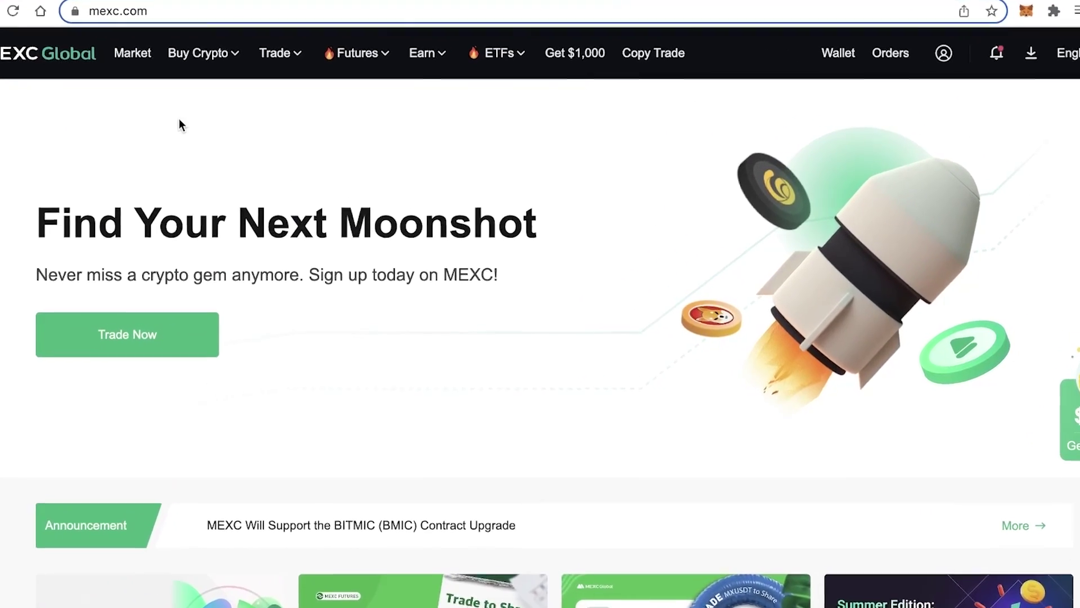
Open the USDT-M BTC USDT perpetual page, close the quick-order bar, and zoom the chart to June–August.
mouse_move(382, 53)
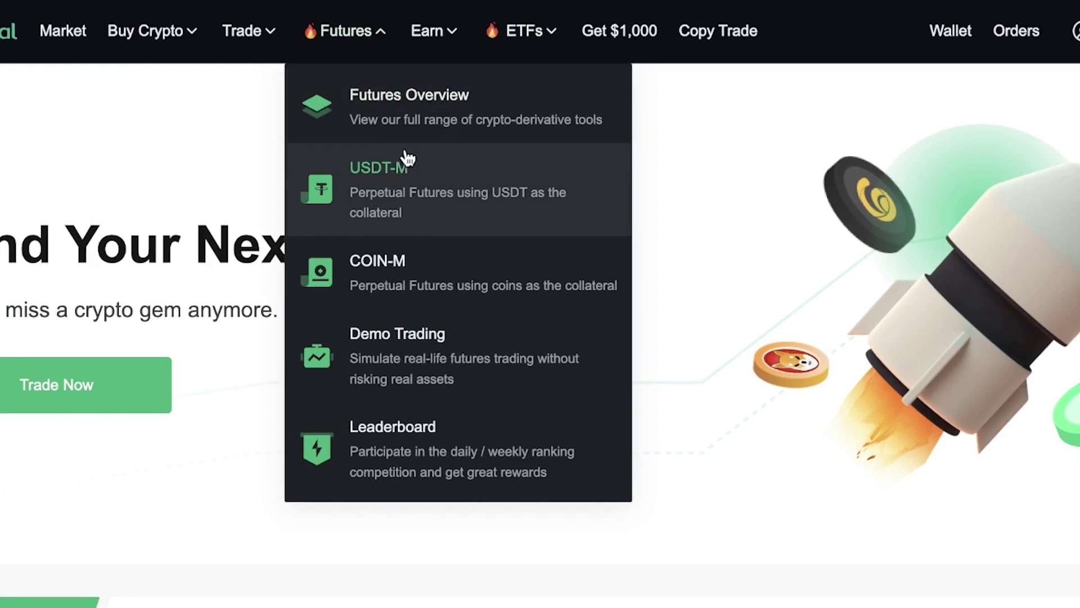
left_click(420, 193)
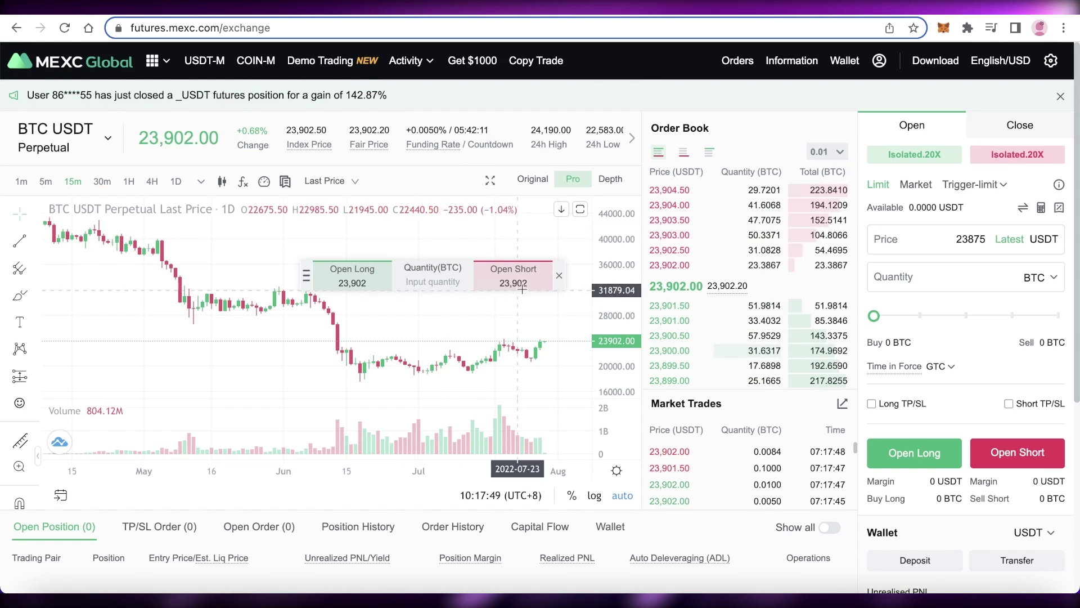
left_click(558, 275)
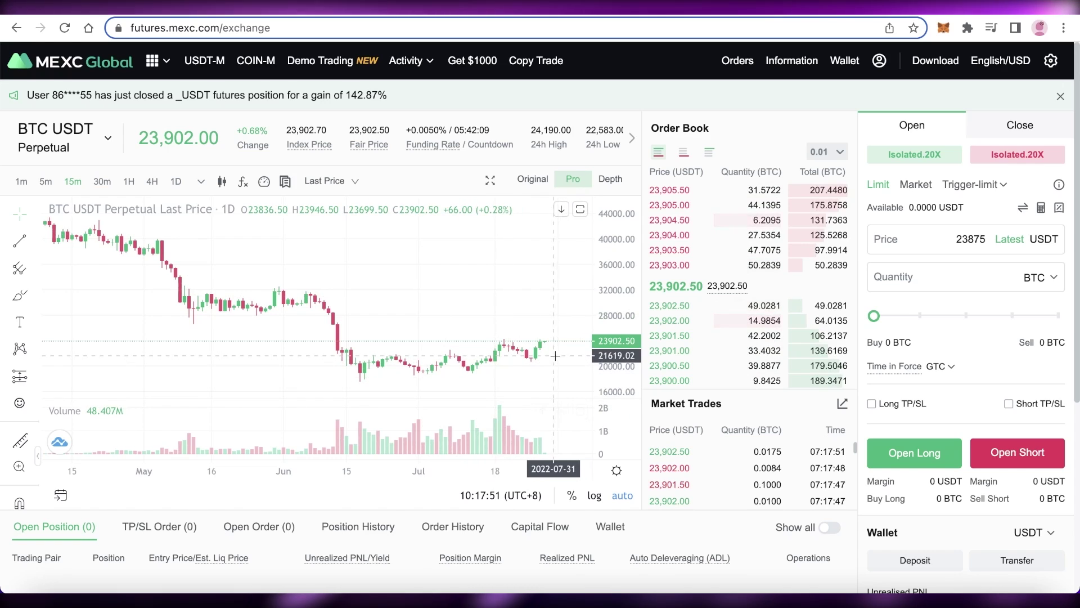
scroll(515, 388, "up", 5)
scroll(540, 303, "down", 3)
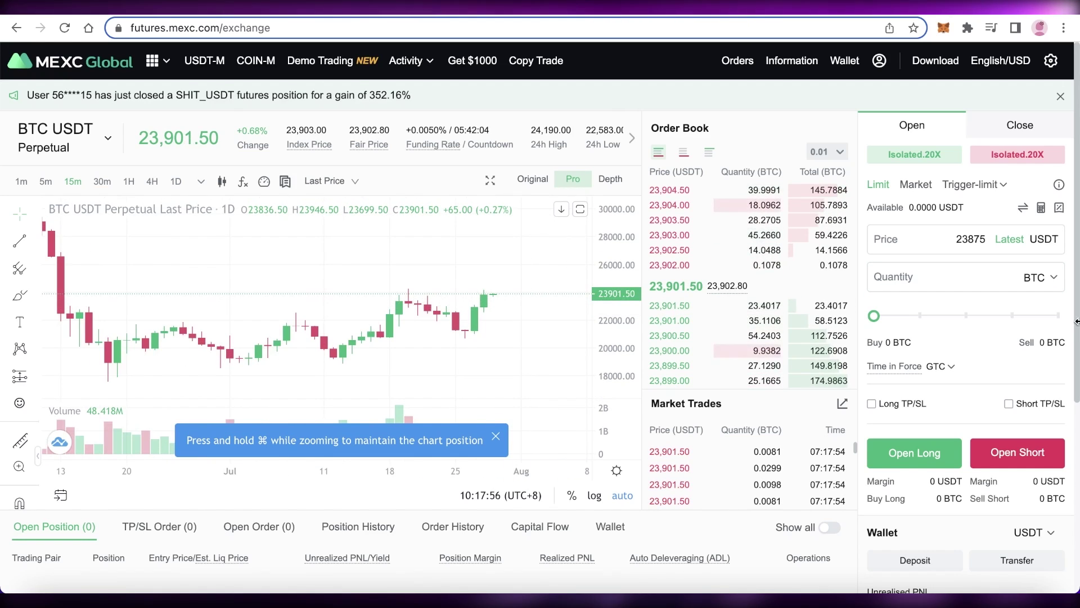
scroll(962, 332, "down", 5)
scroll(959, 328, "up", 5)
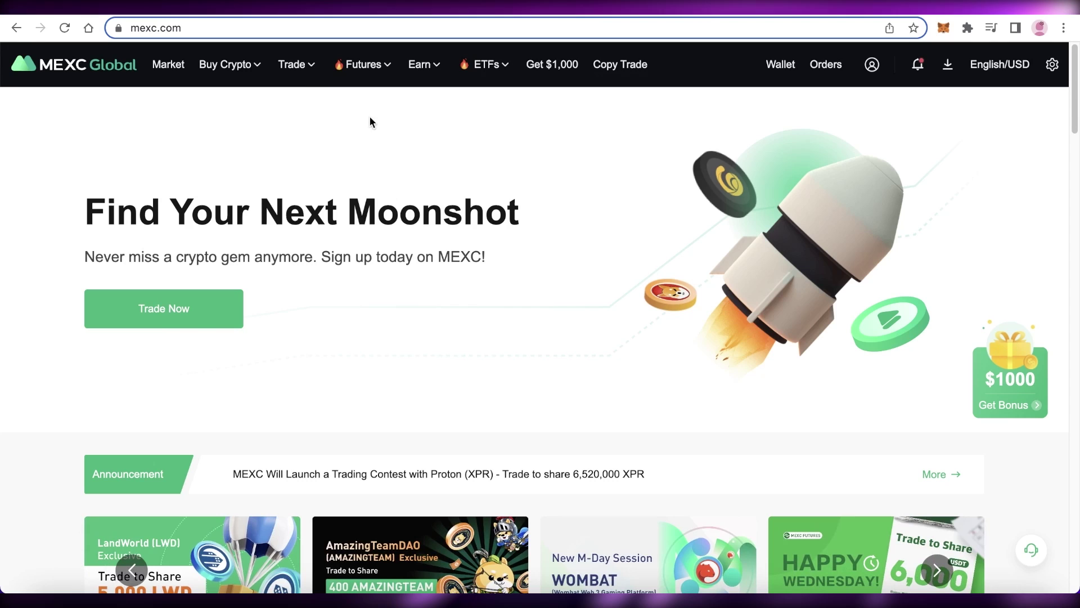
Open the wallet overview, then set up a USDT transfer to Futures Account and cancel it.
mouse_move(782, 73)
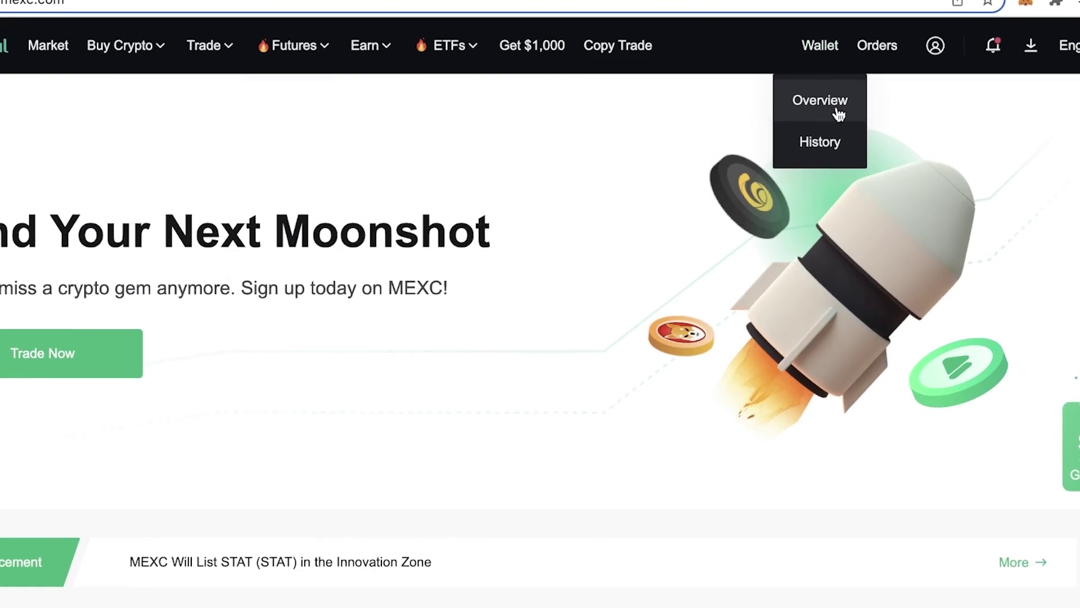
left_click(855, 92)
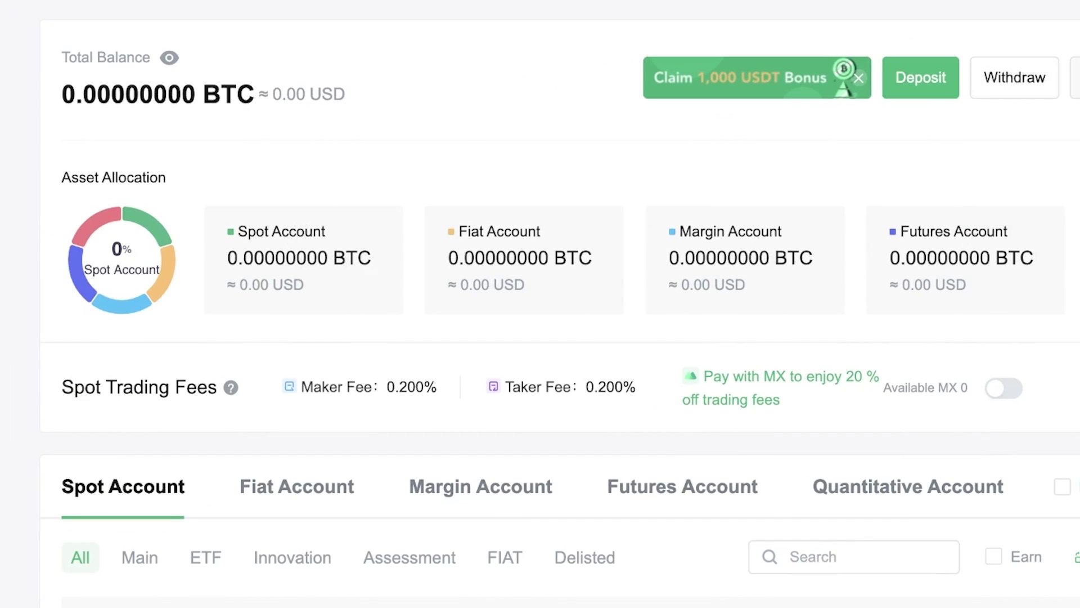
left_click(1076, 77)
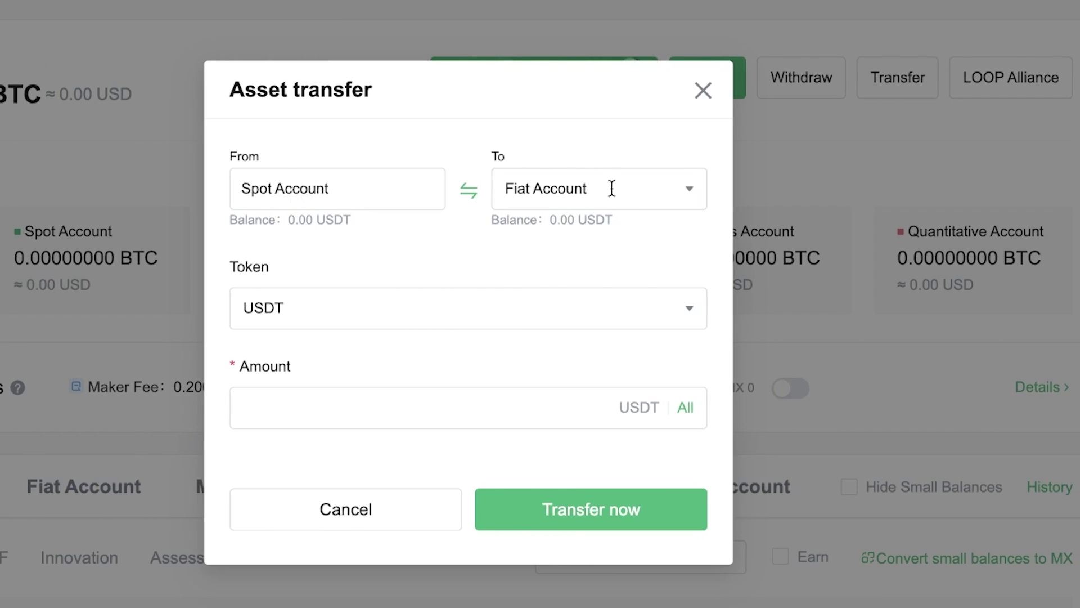
left_click(612, 189)
left_click(568, 272)
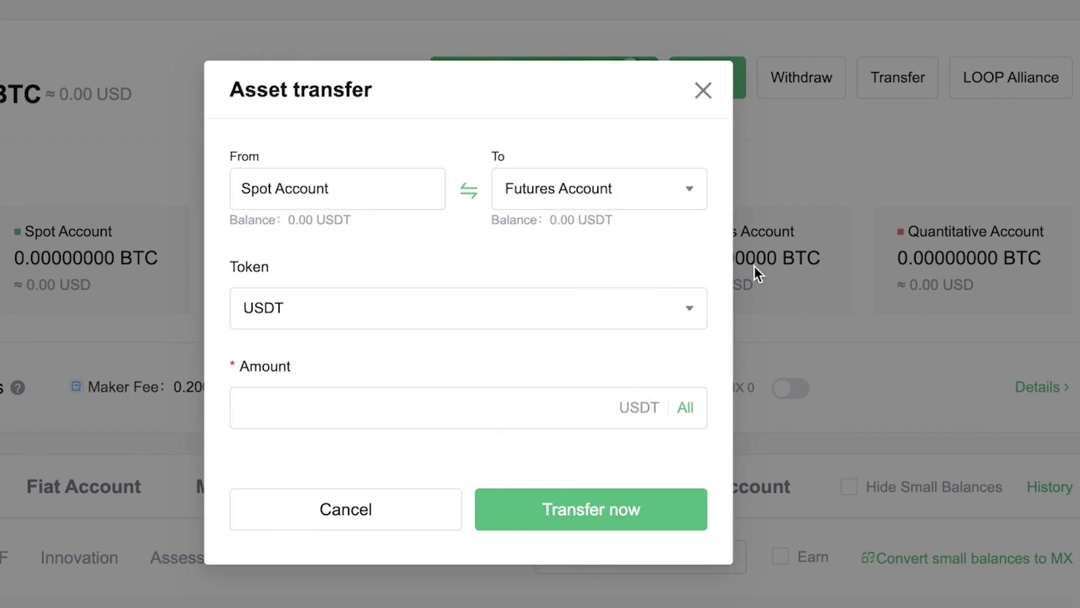
left_click(413, 304)
left_click(411, 307)
left_click(389, 388)
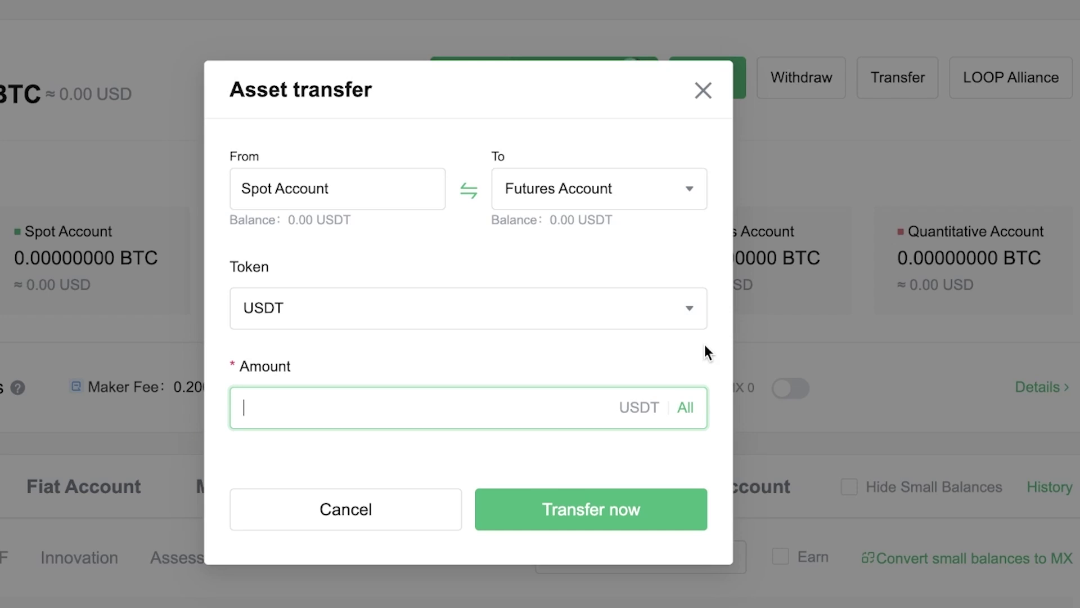
left_click(701, 91)
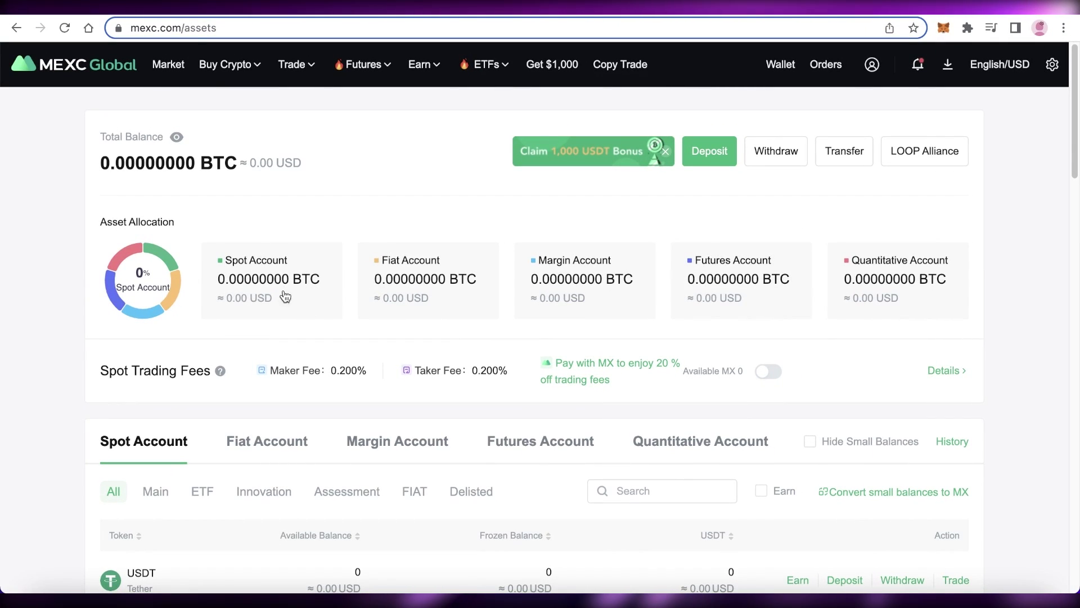
Check futures trading from the Futures Account card, then show the Futures menu's products.
left_click(788, 260)
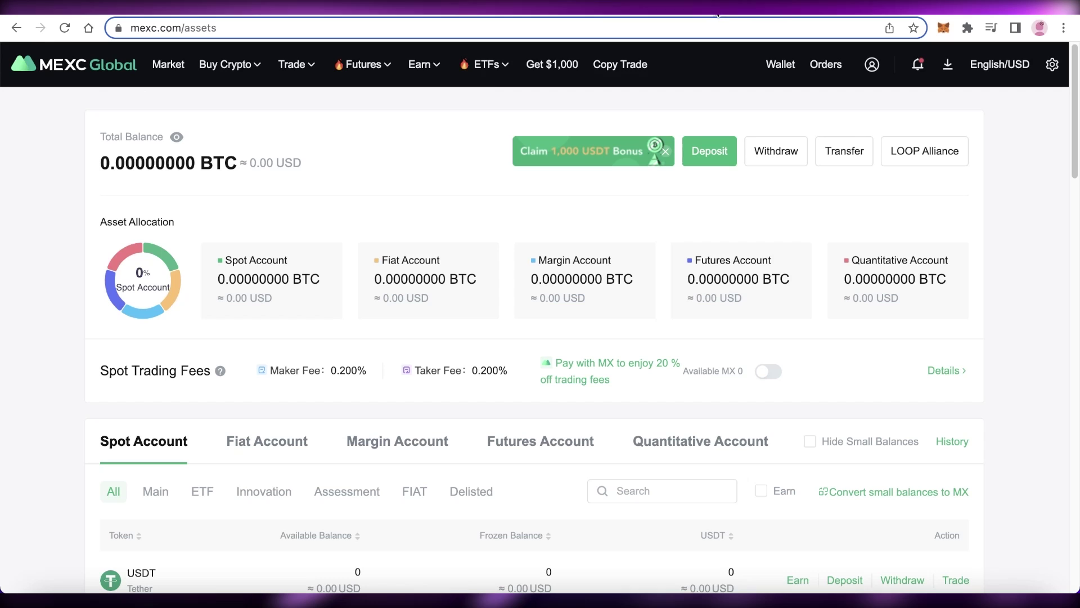
mouse_move(359, 84)
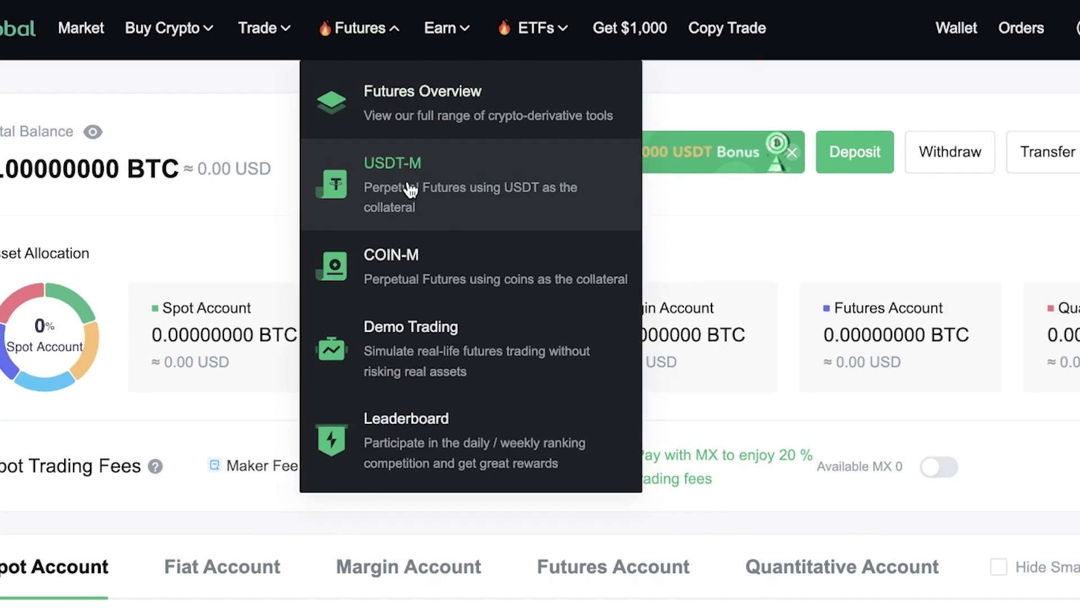
Choose USDT-M from the Futures menu to reopen the BTC USDT perpetual trading page.
left_click(410, 190)
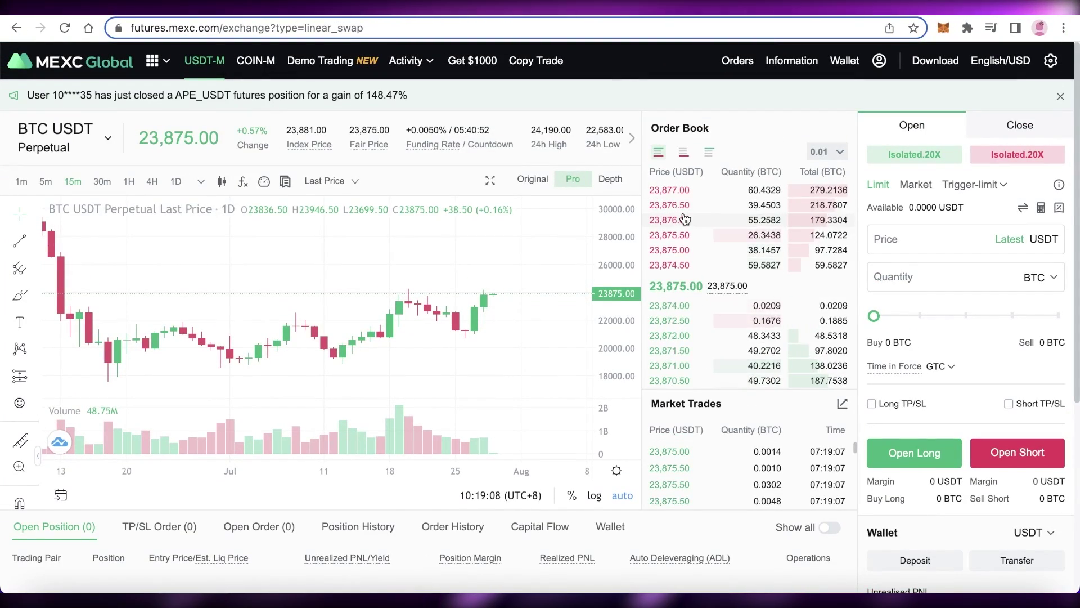
mouse_move(286, 176)
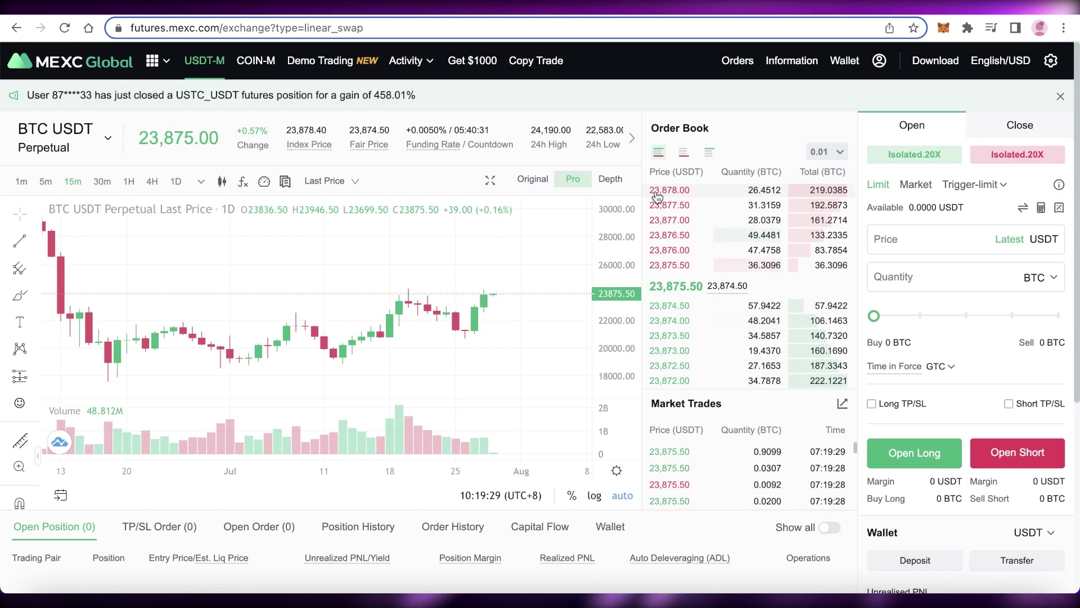
scroll(175, 278, "up", 5)
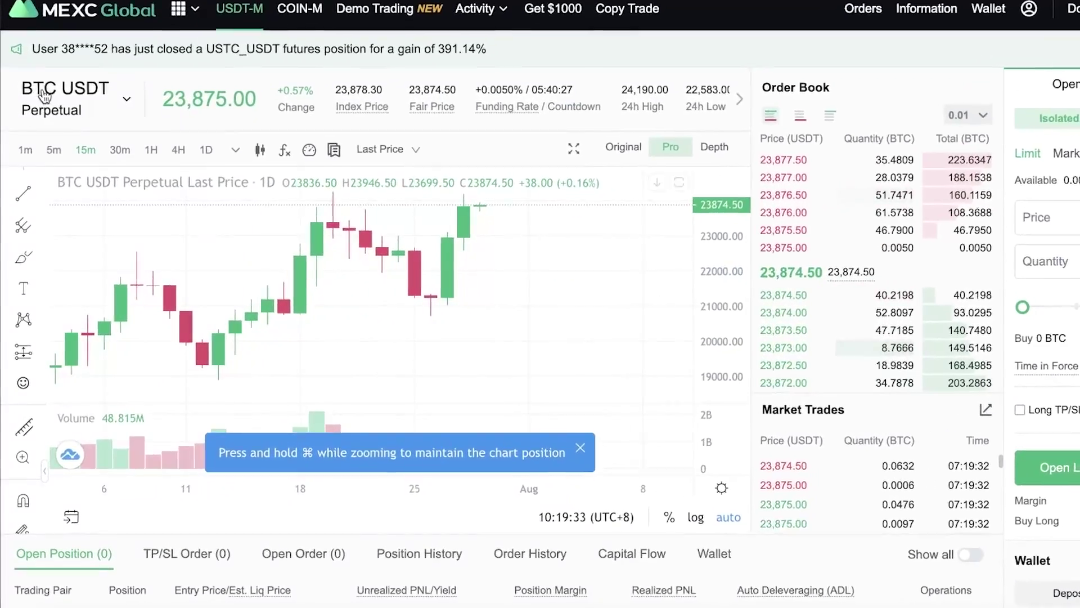
Open the BTC USDT Perpetual pair selector and scroll through the USDT-M contract list.
left_click(116, 120)
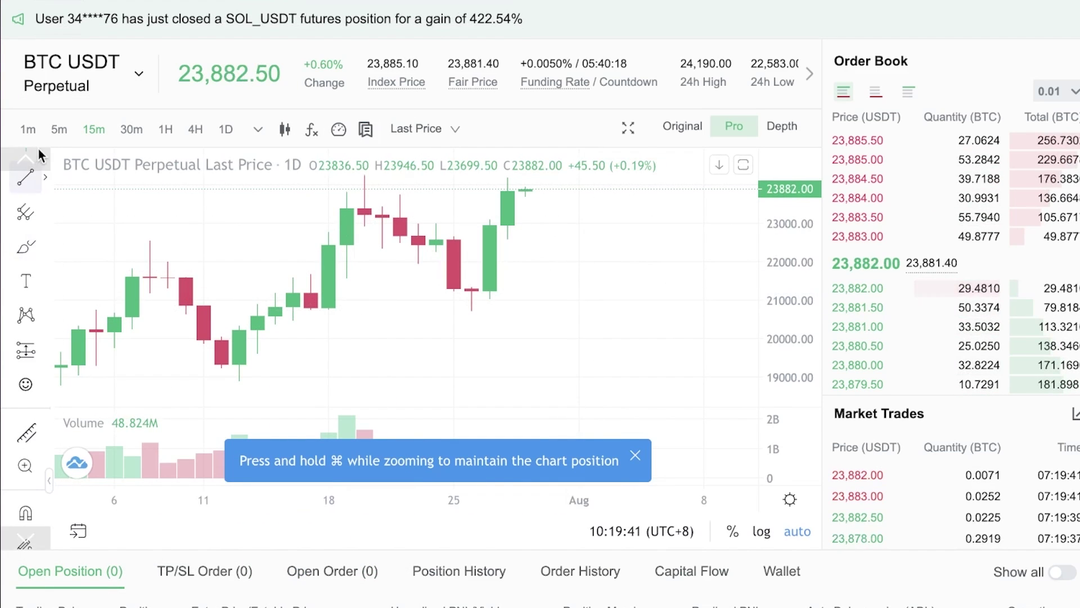
mouse_move(73, 73)
scroll(148, 421, "down", 5)
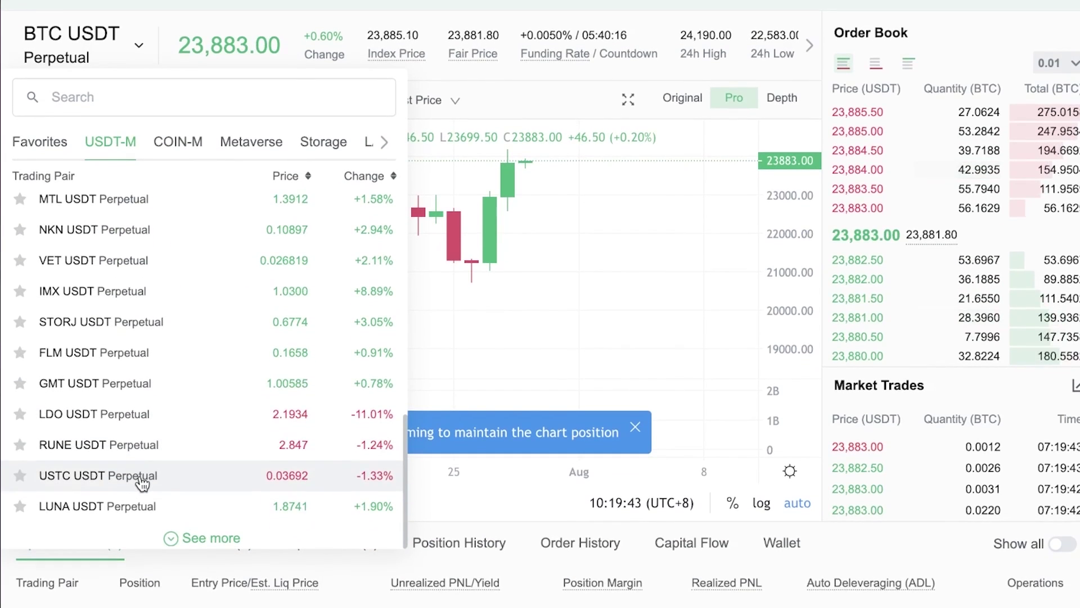
scroll(142, 480, "up", 8)
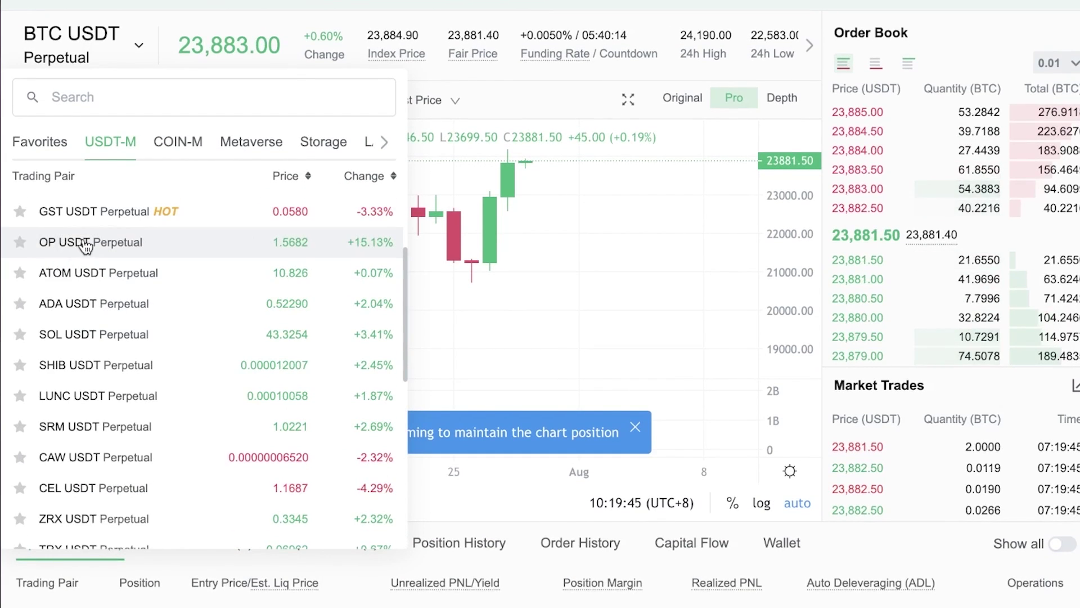
scroll(158, 349, "down", 5)
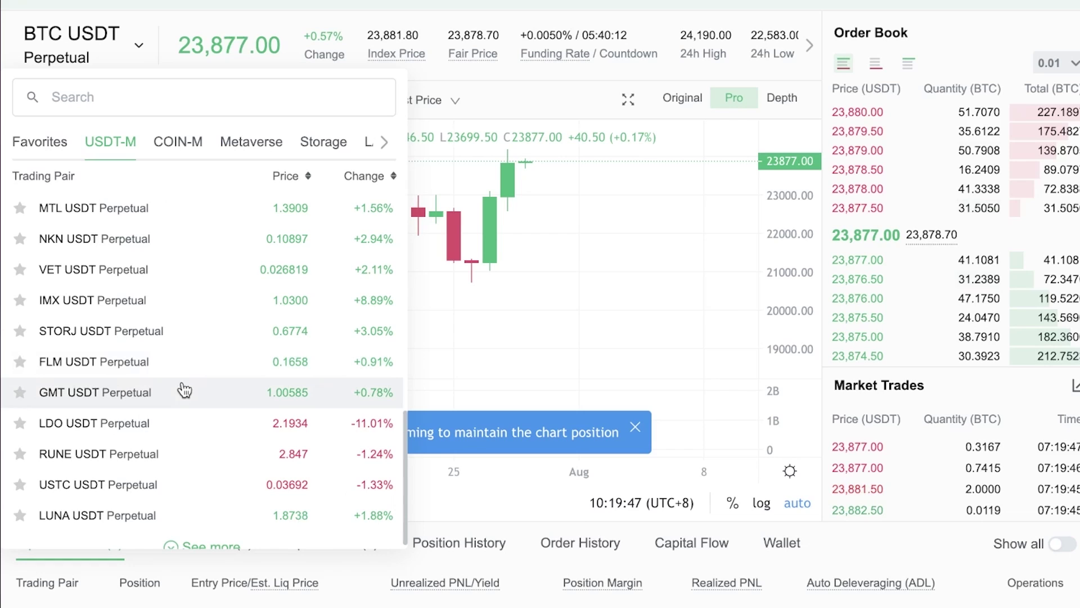
scroll(143, 309, "up", 10)
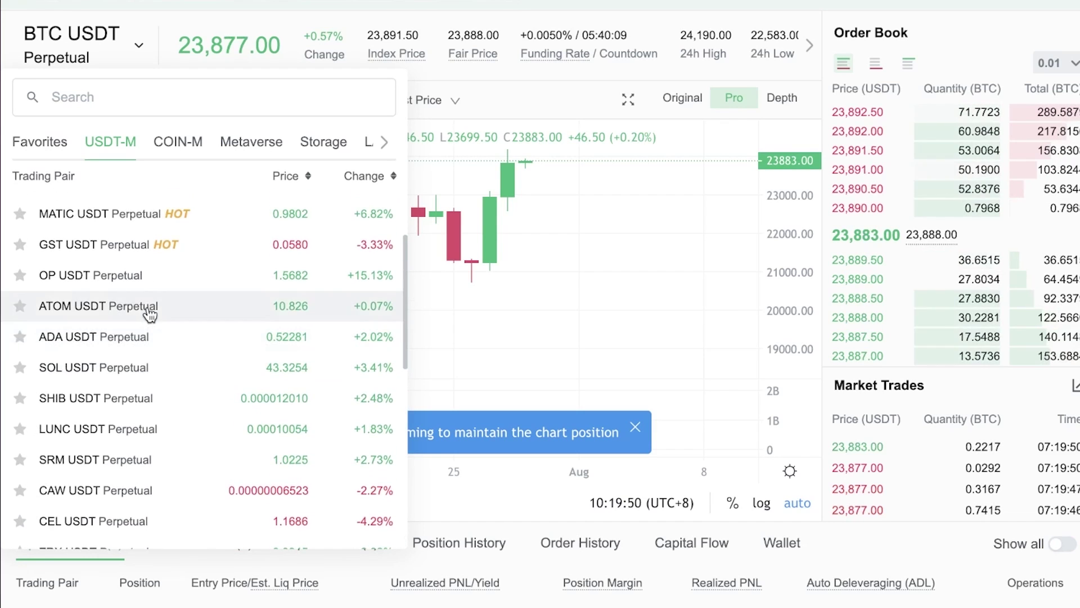
scroll(565, 288, "up", 3)
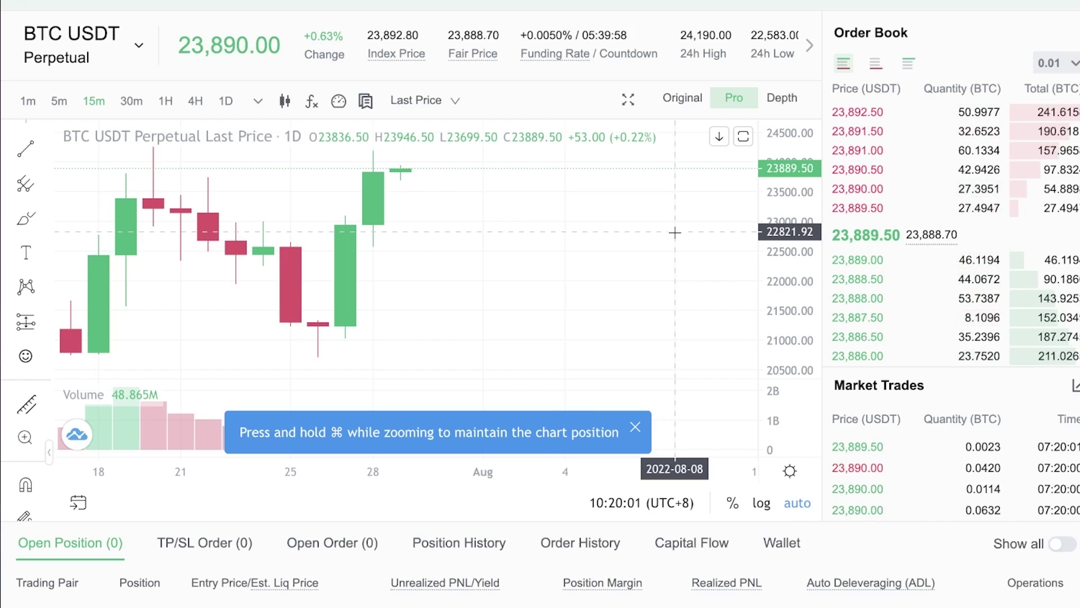
Close the pair list, zoom the chart, and select the empty Limit Price and Quantity fields.
scroll(675, 242, "up", 1)
scroll(582, 256, "up", 1)
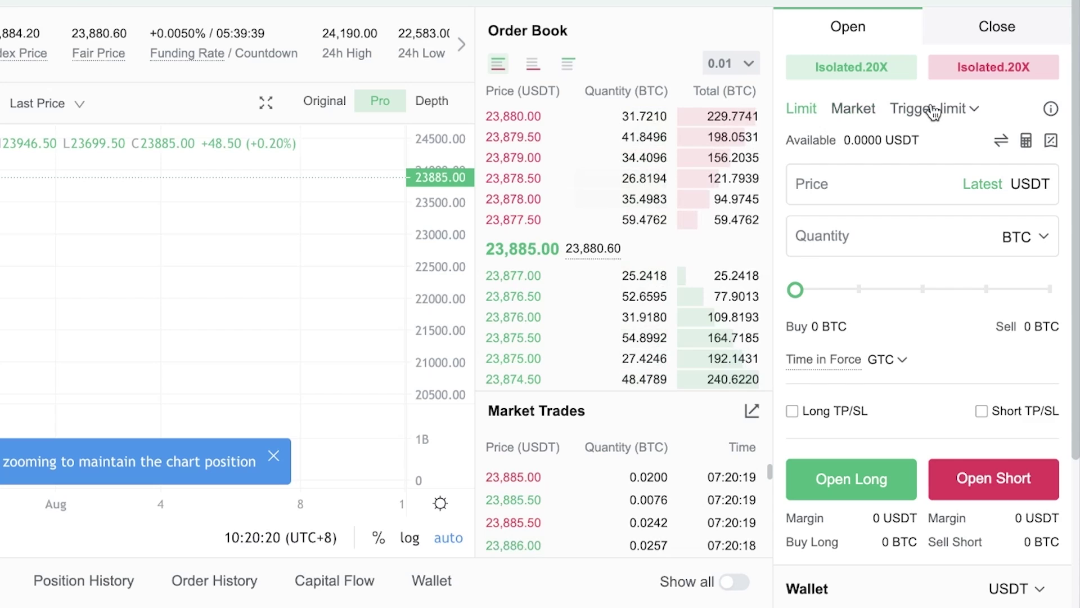
left_click(880, 184)
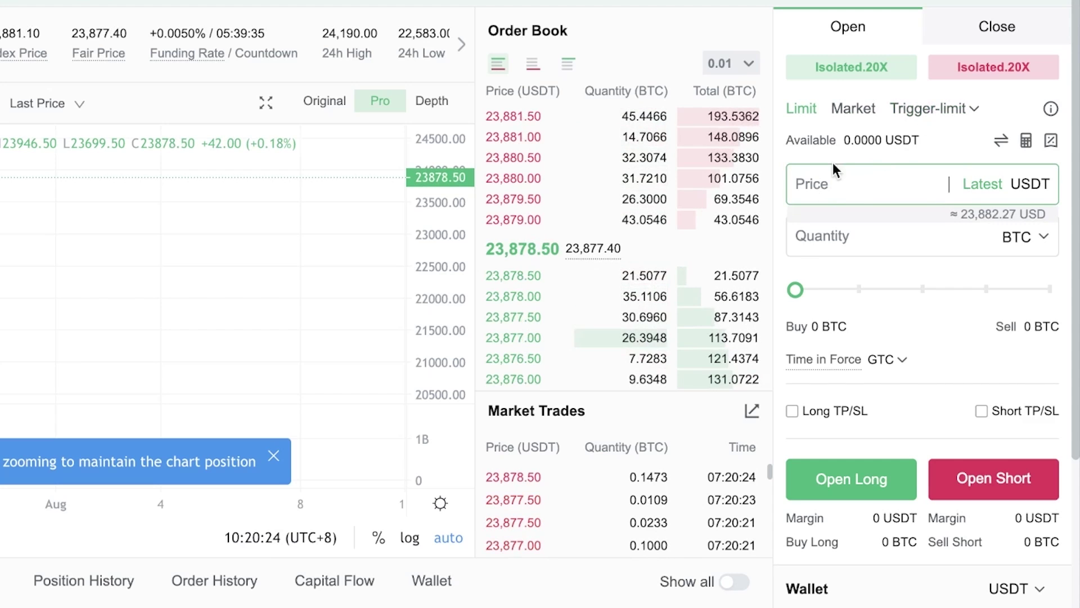
left_click(862, 248)
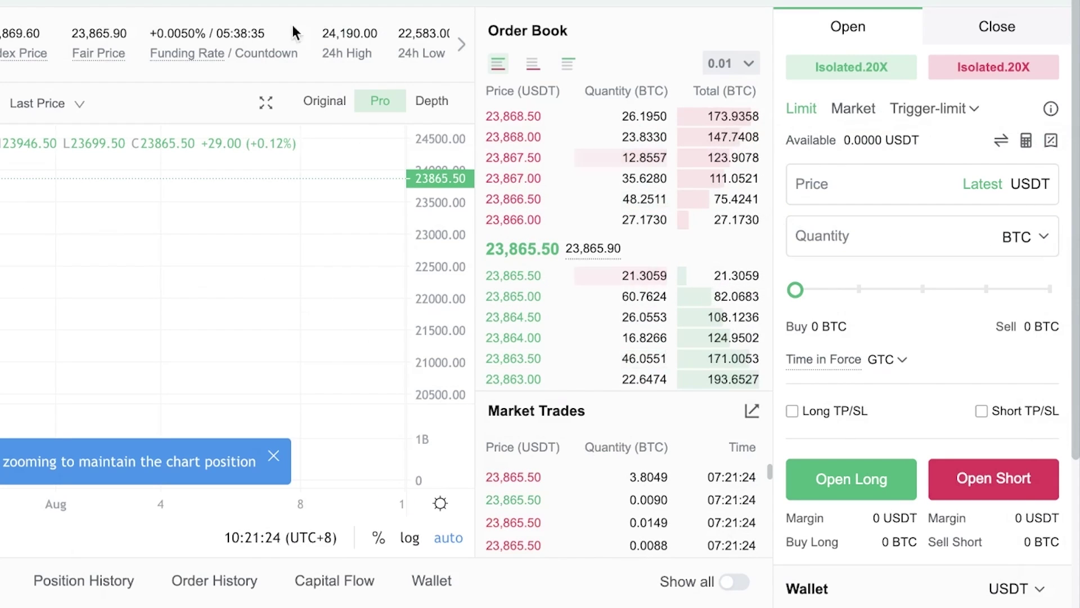
scroll(546, 319, "down", 1)
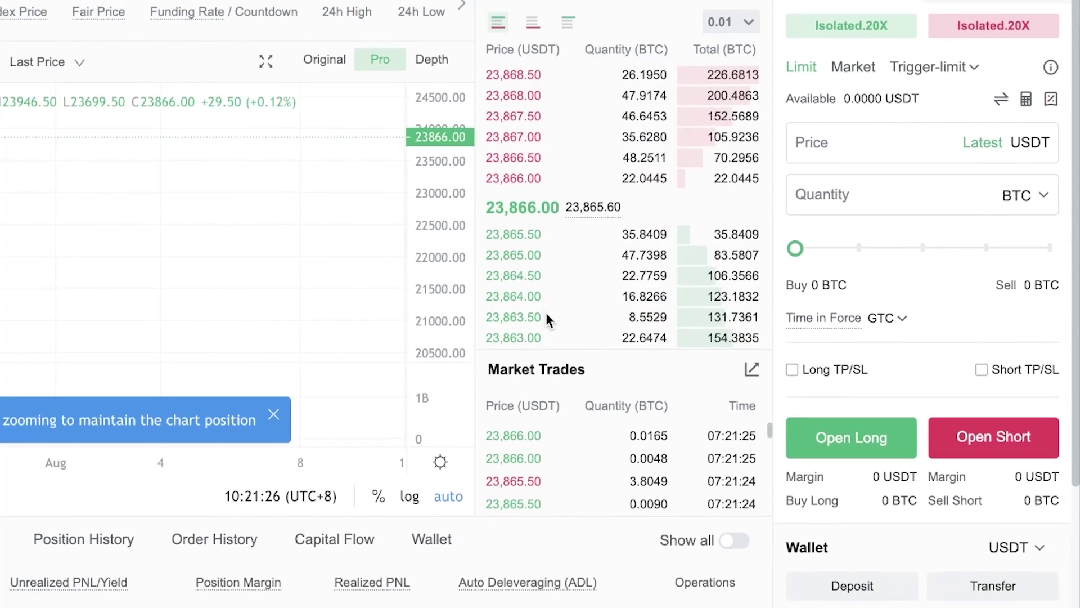
scroll(586, 252, "down", 1)
scroll(586, 252, "up", 2)
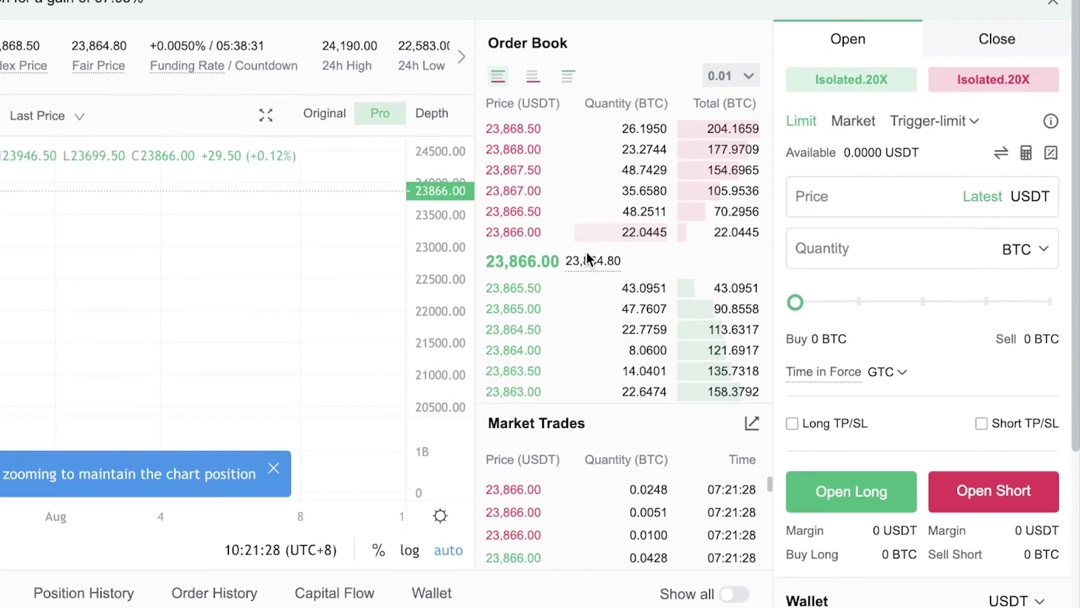
Fill the limit price from the order book and drag the quantity slider up to 100%.
left_click(522, 236)
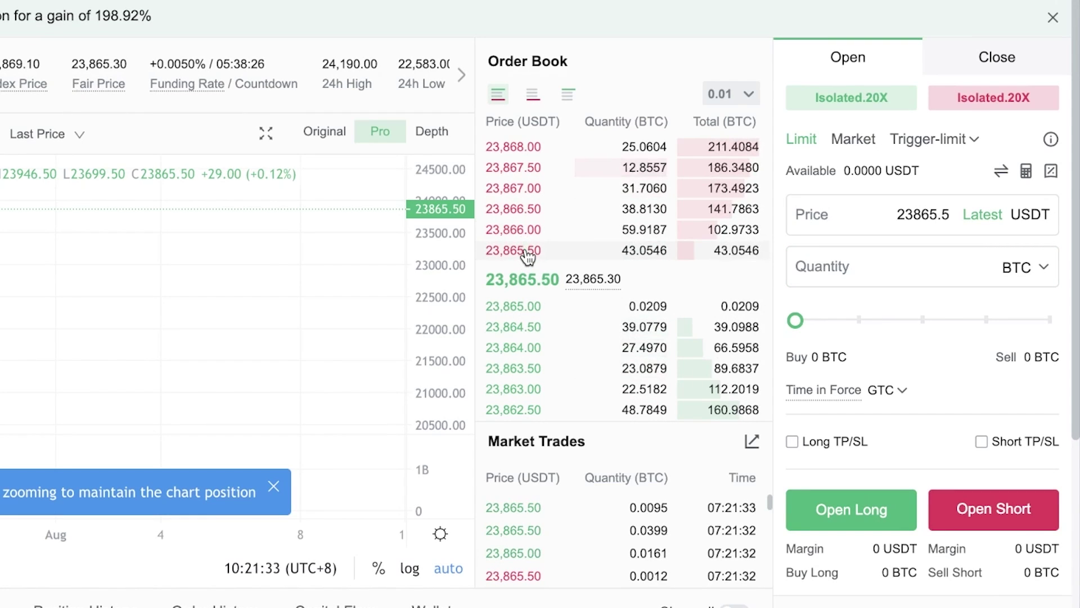
left_click(986, 269)
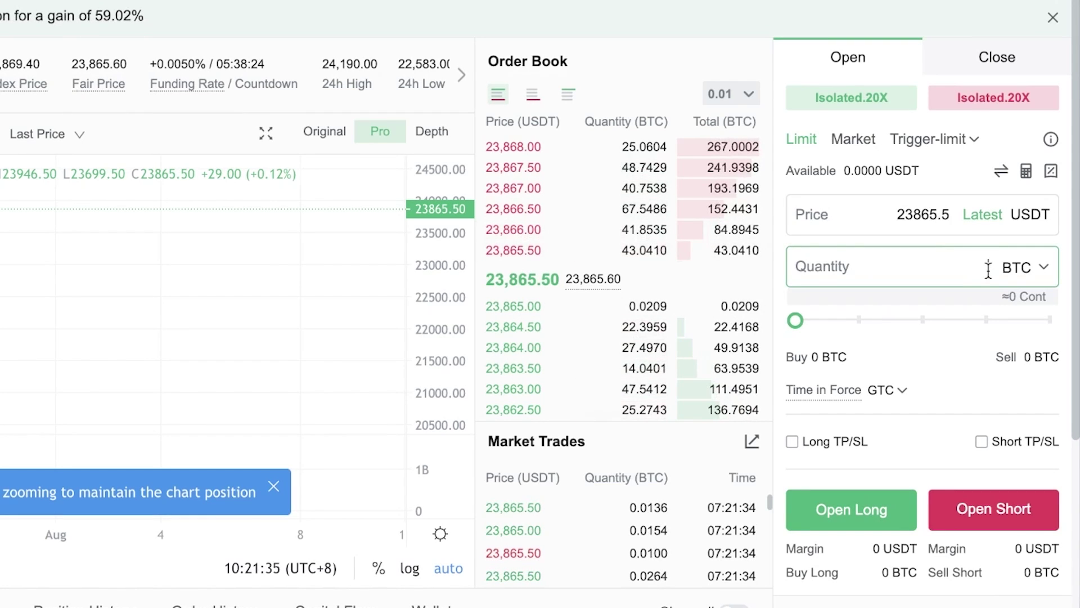
left_click(1013, 272)
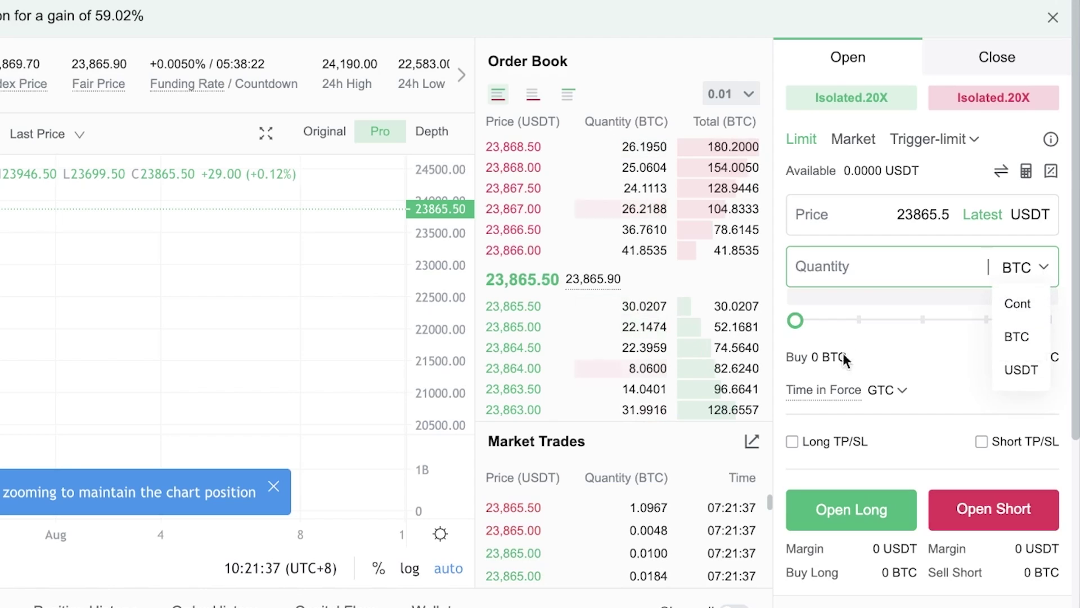
left_click_drag(787, 326, 902, 319)
left_click_drag(1031, 323, 1078, 326)
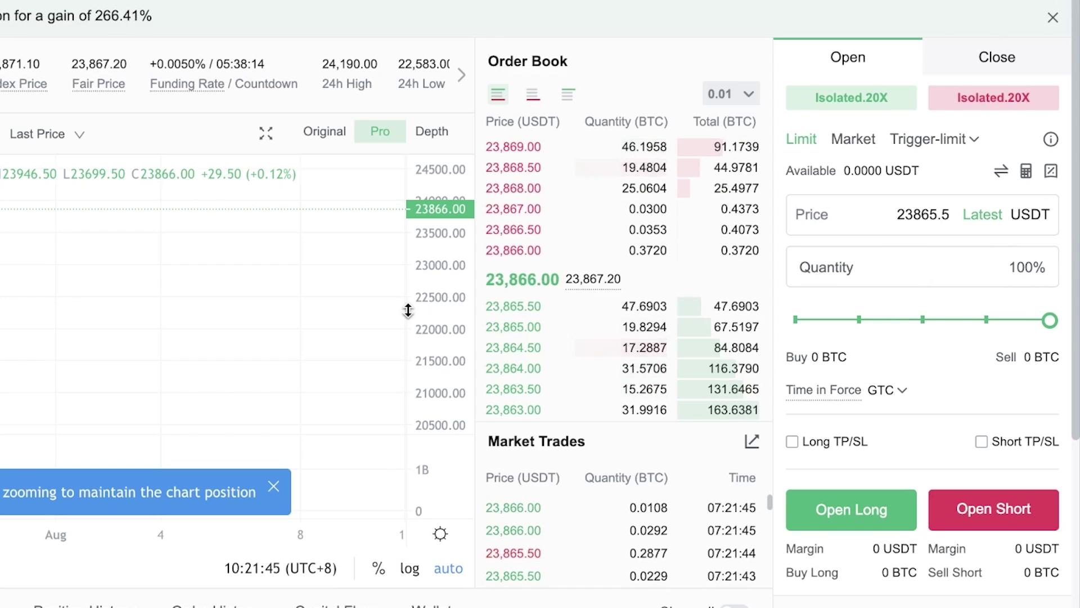
Refill the limit price from an order book level, leaving it at 23869.5 USDT.
scroll(914, 249, "down", 2)
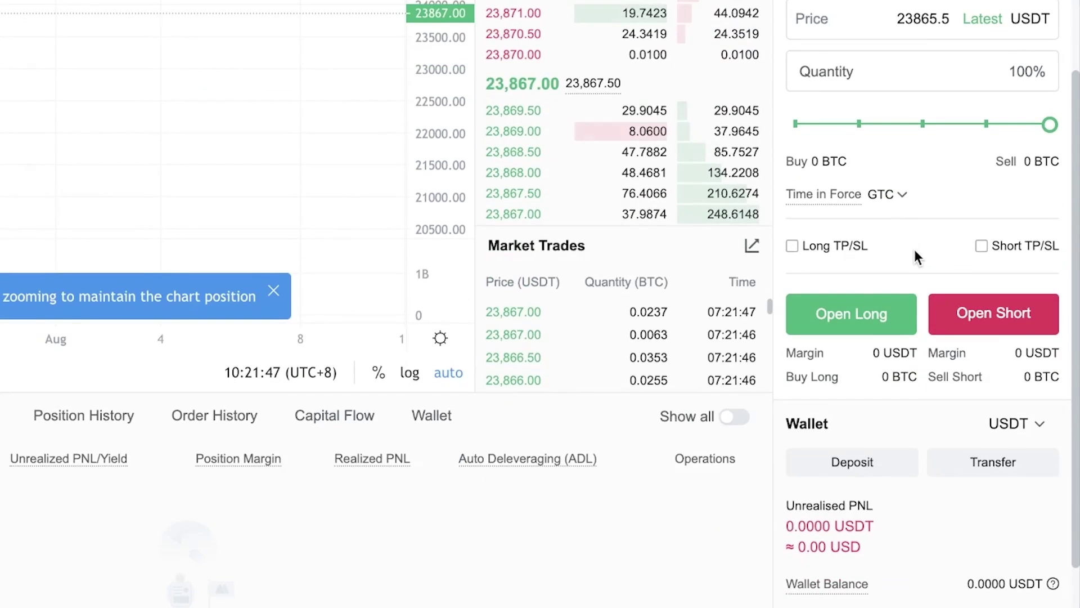
scroll(911, 247, "up", 2)
scroll(912, 251, "down", 1)
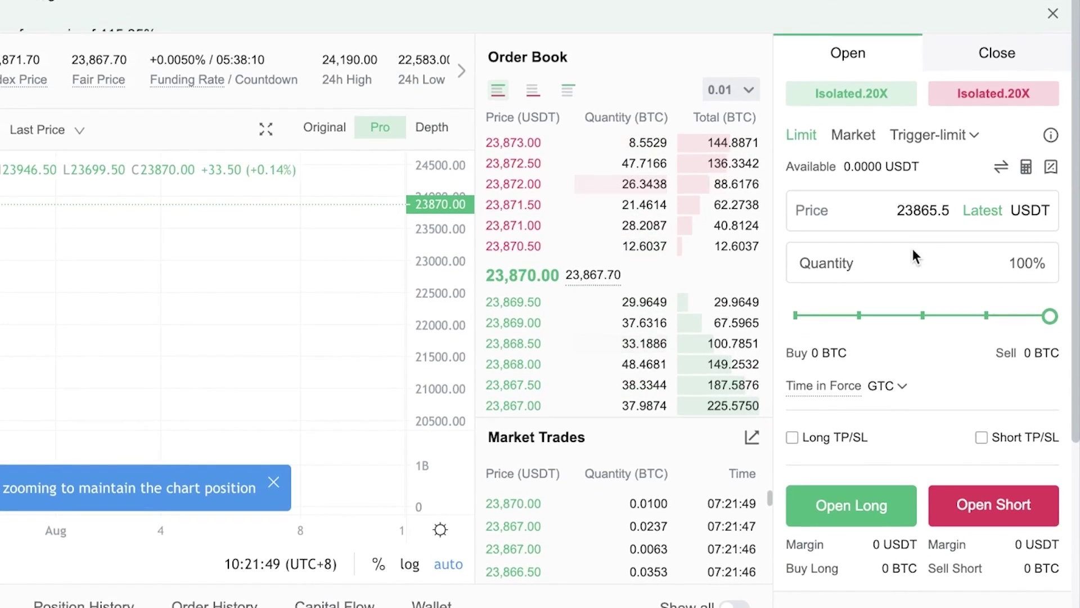
scroll(957, 337, "up", 1)
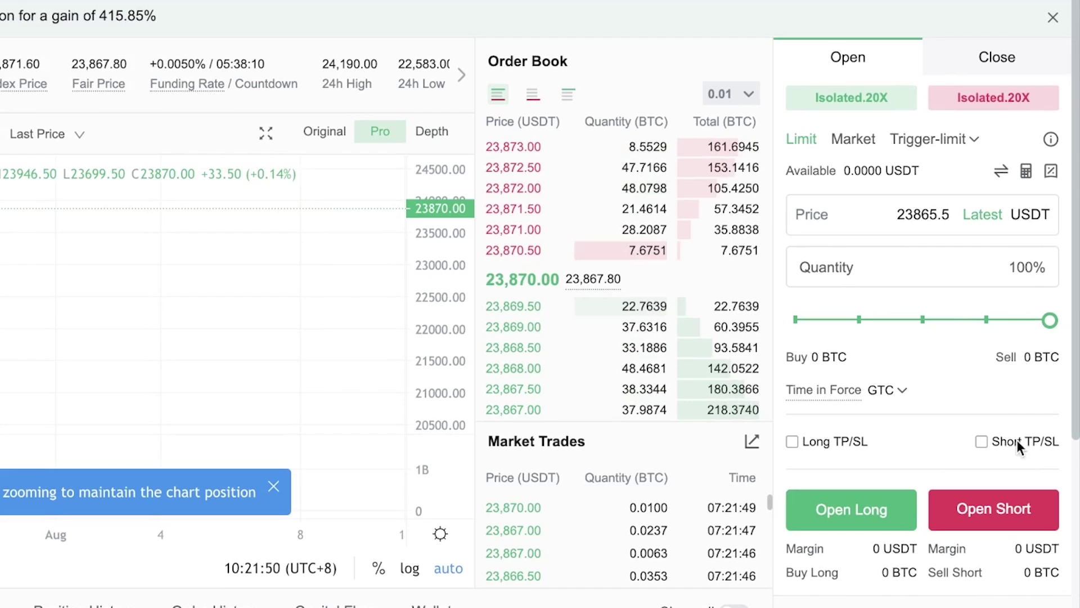
left_click(924, 216)
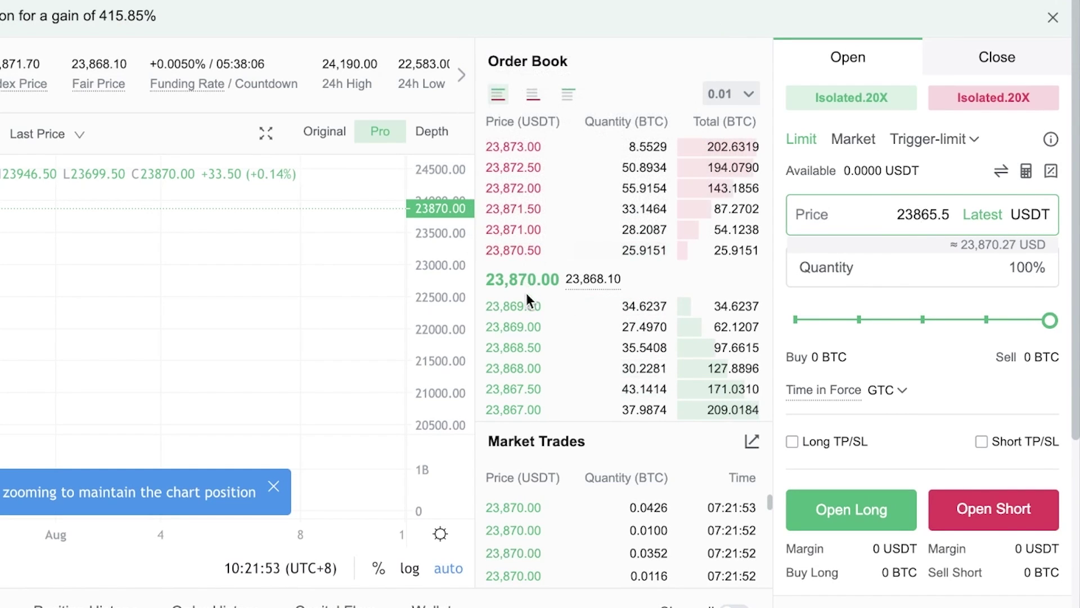
left_click(511, 251)
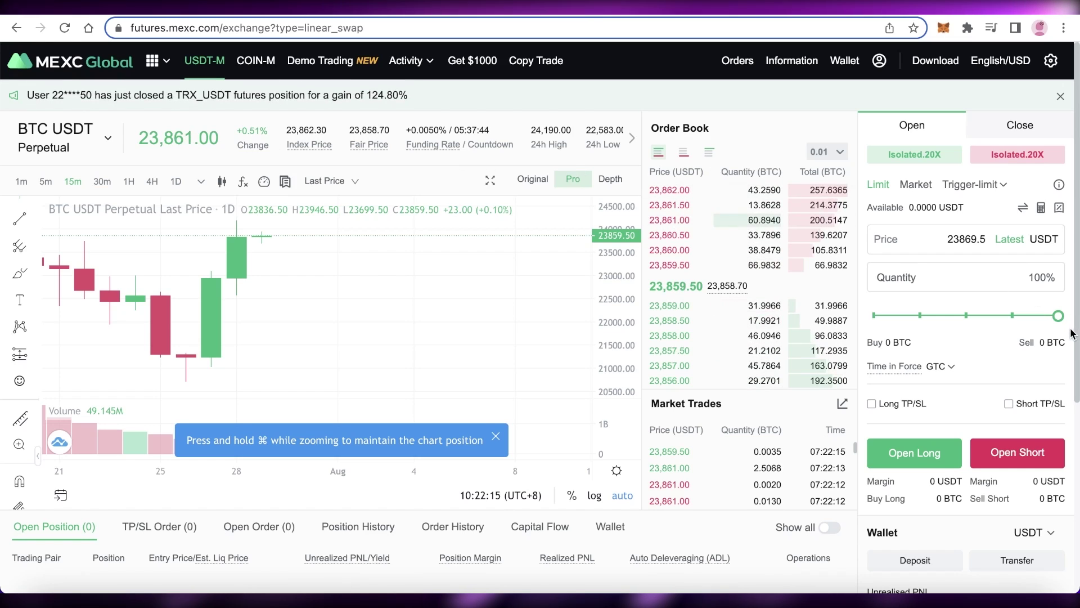
Scroll the chart to earlier dates and try Open Long at 23869.5, hitting an insufficient-value error.
scroll(1055, 330, "down", 2)
scroll(1055, 330, "up", 2)
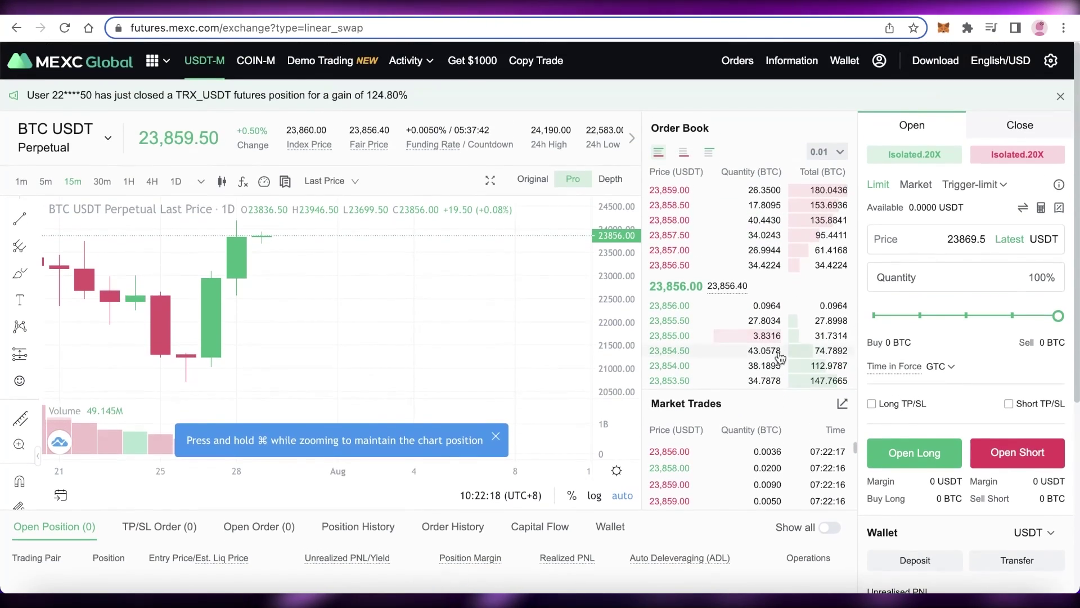
scroll(307, 283, "left", 2)
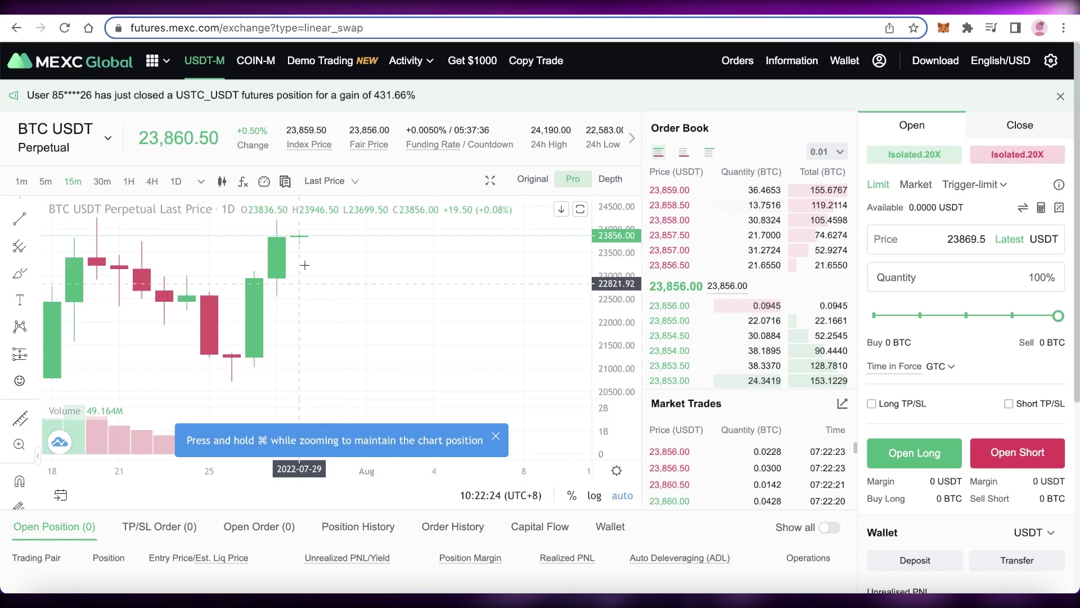
left_click(937, 447)
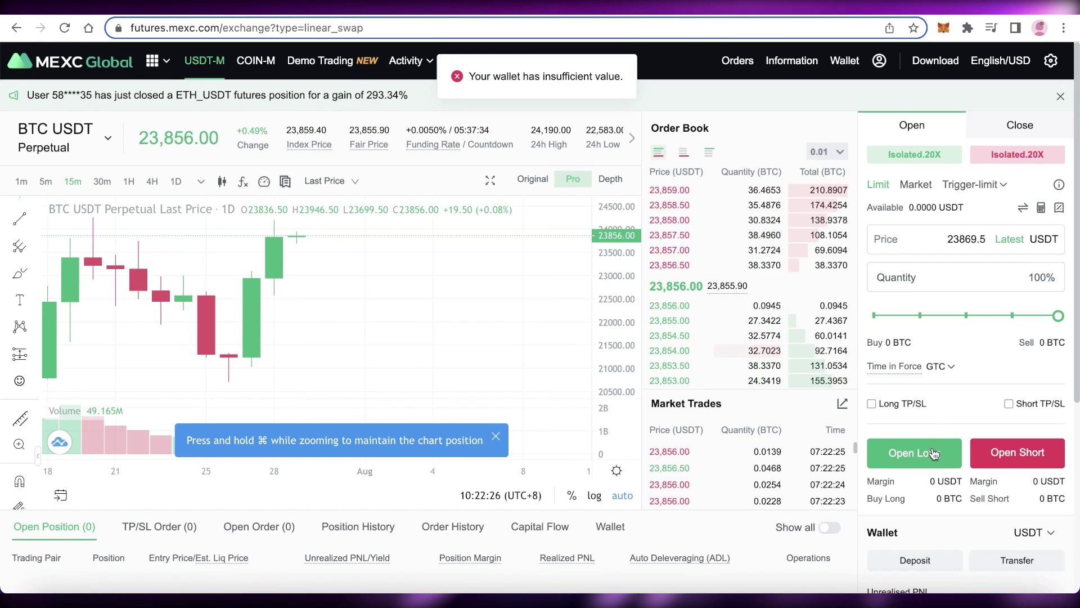
scroll(935, 393, "down", 1)
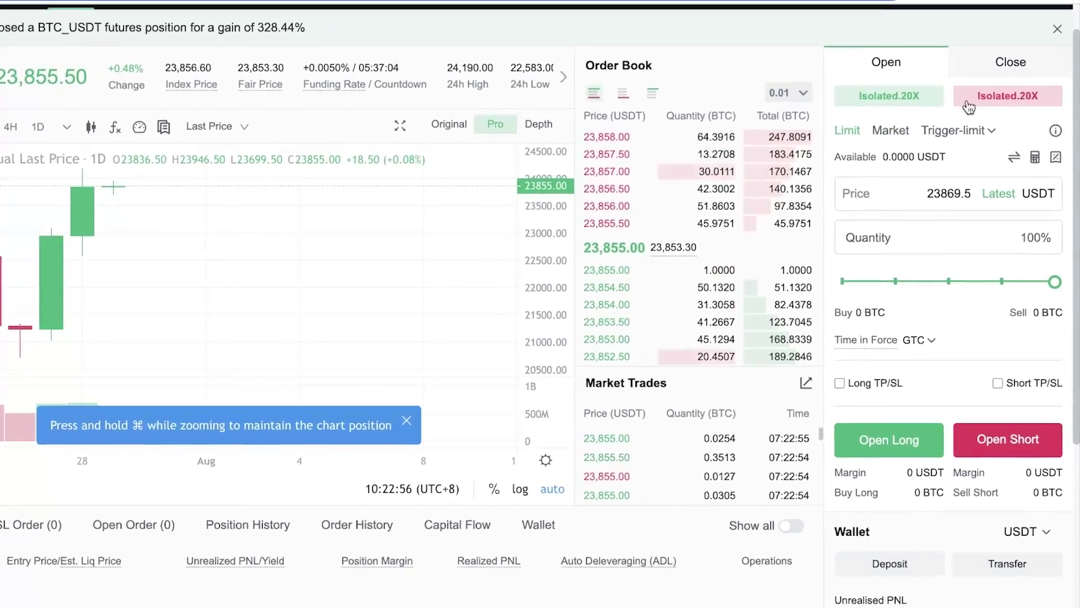
left_click(939, 121)
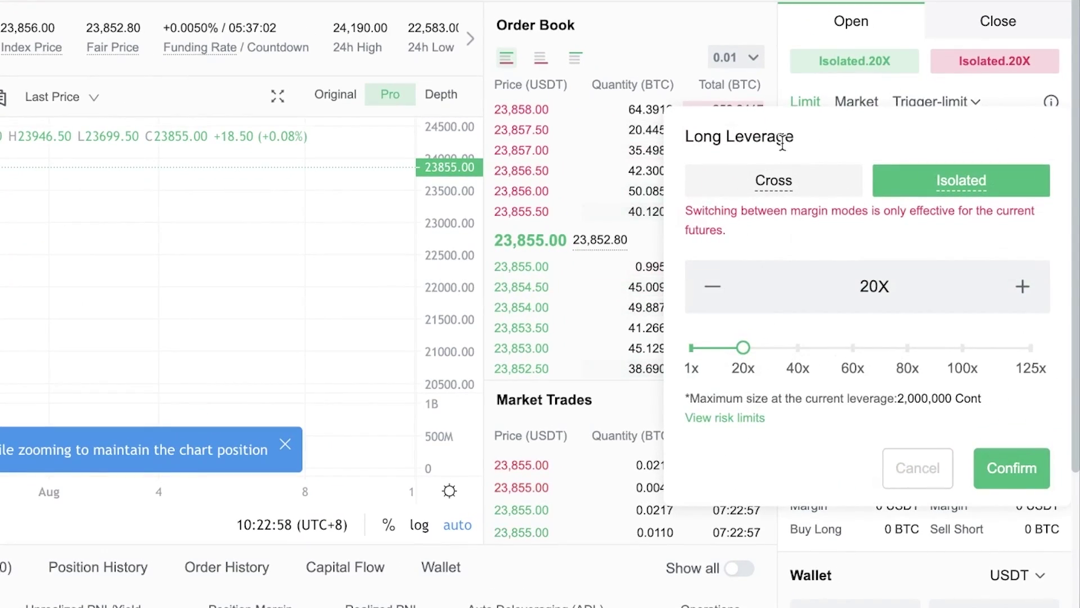
left_click(797, 185)
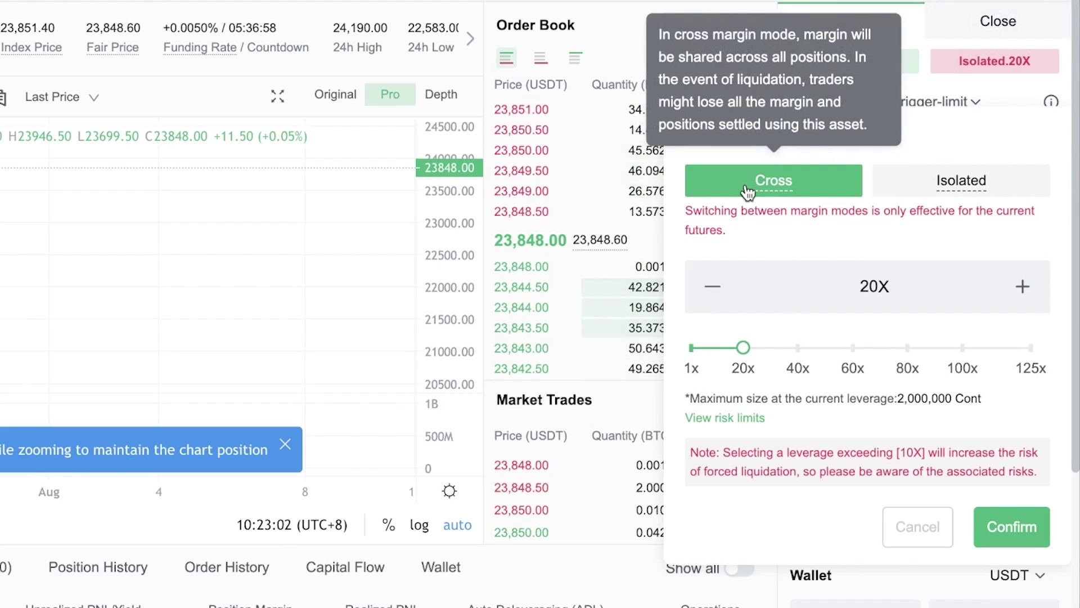
left_click(967, 195)
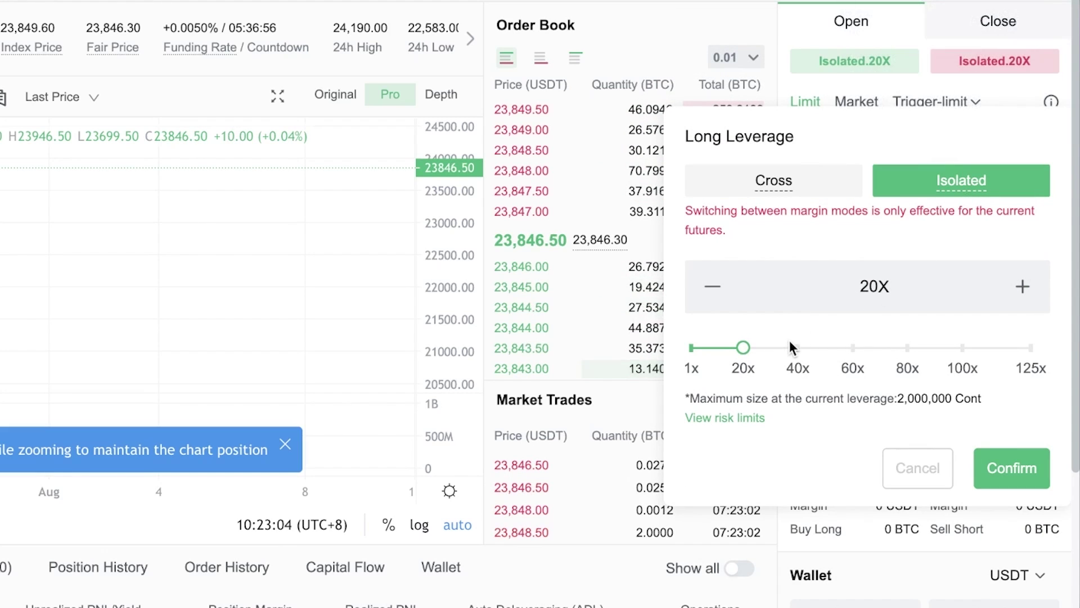
mouse_move(750, 355)
left_click_drag(745, 350, 681, 342)
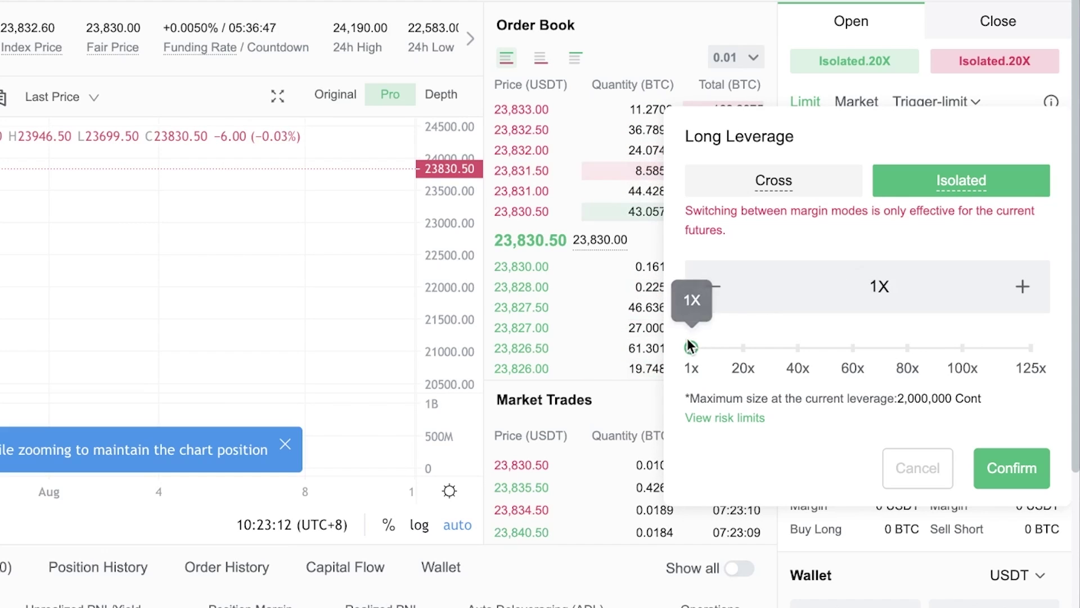
left_click_drag(695, 348, 1078, 358)
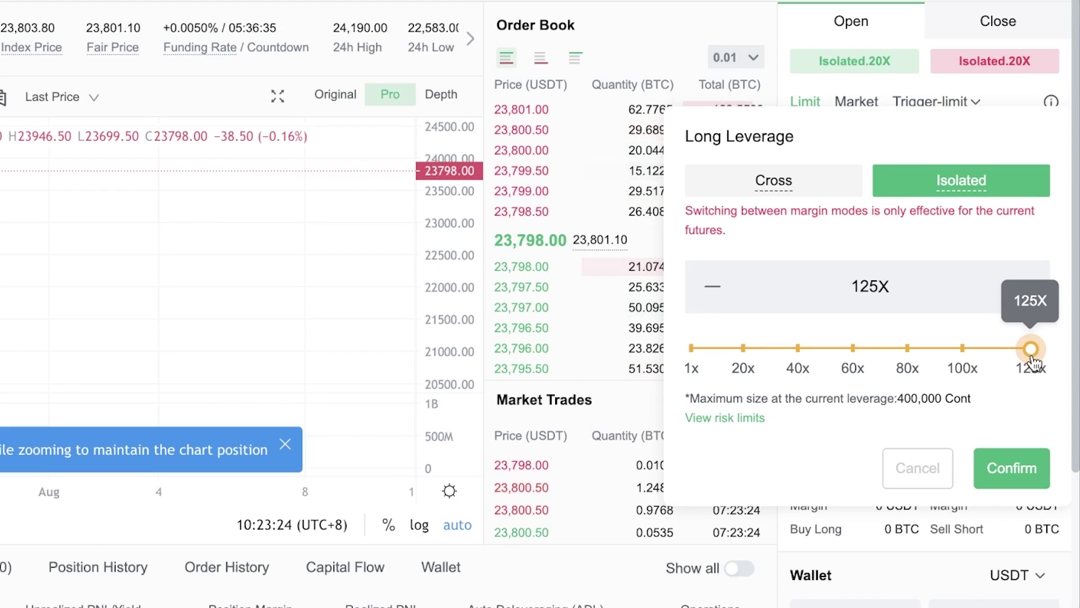
left_click_drag(1032, 360, 712, 359)
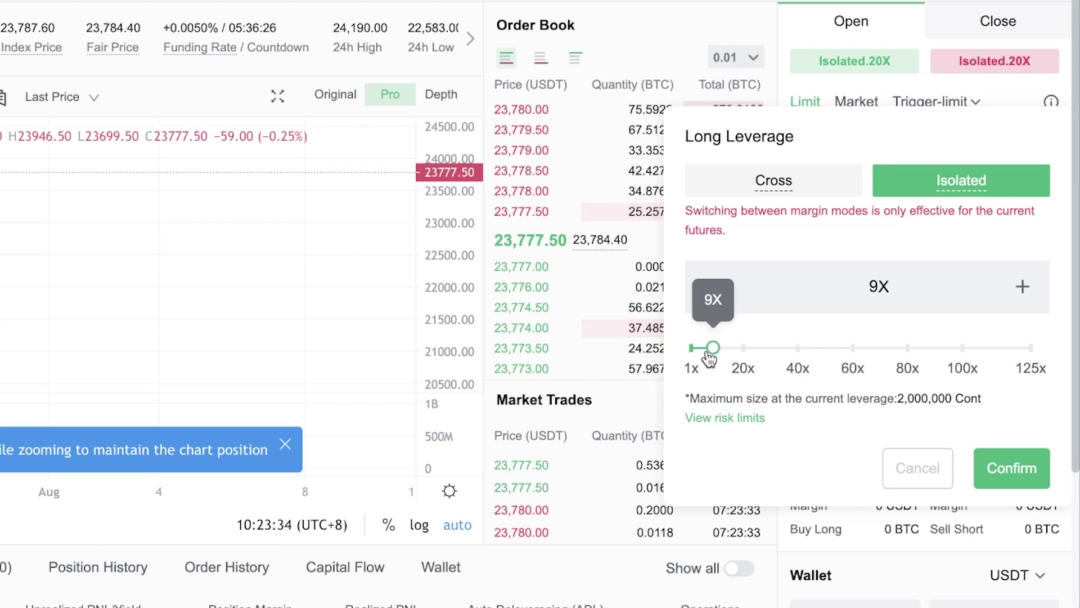
left_click_drag(713, 360, 706, 369)
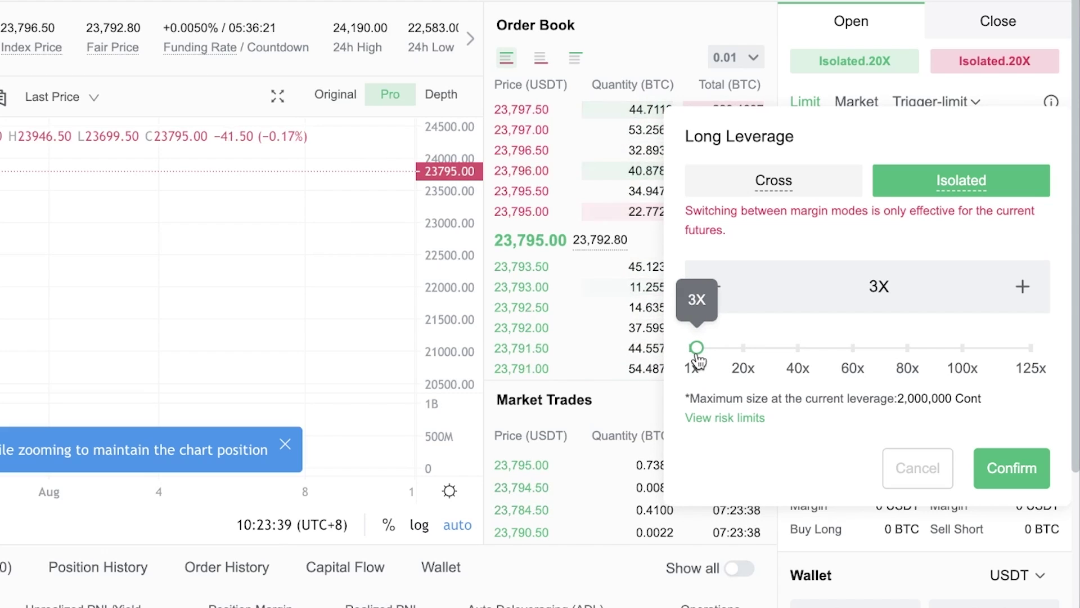
left_click_drag(697, 360, 709, 365)
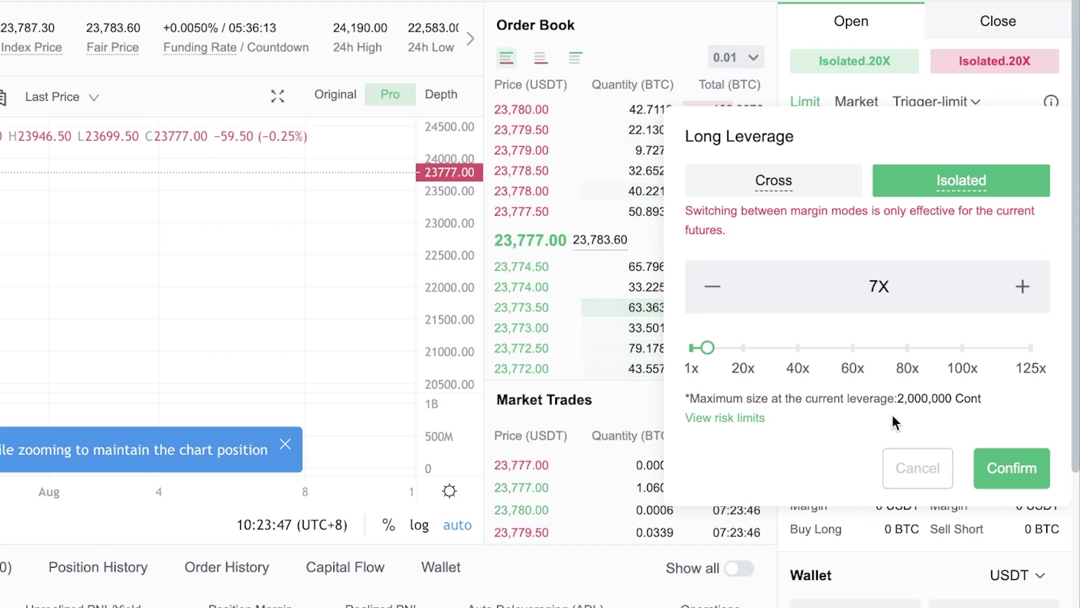
left_click(881, 468)
Switch the order form to Close and choose the Trigger-limit order type.
left_click(985, 38)
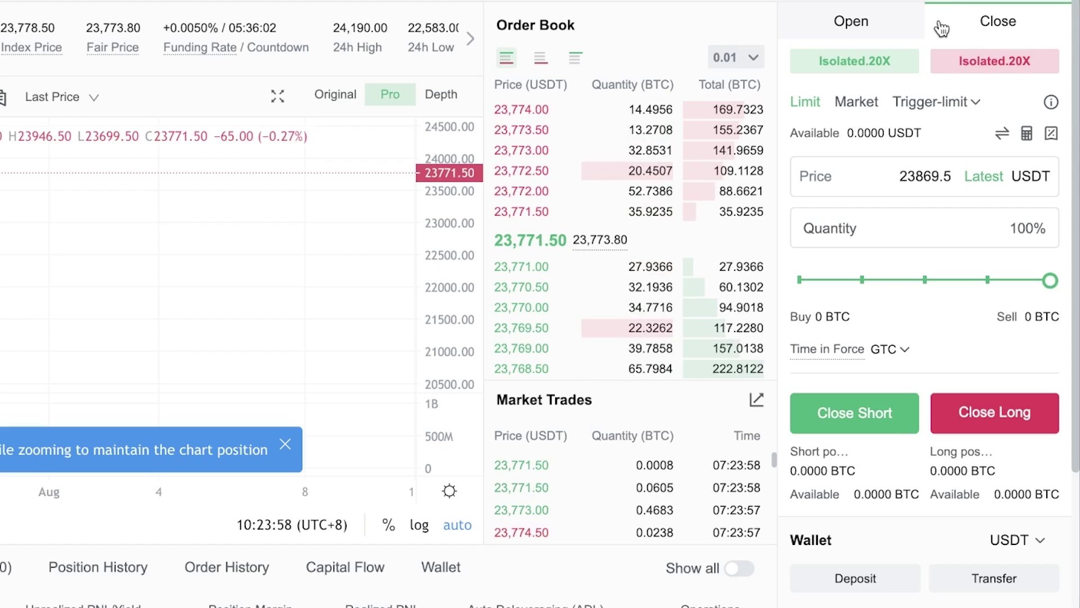
left_click(928, 115)
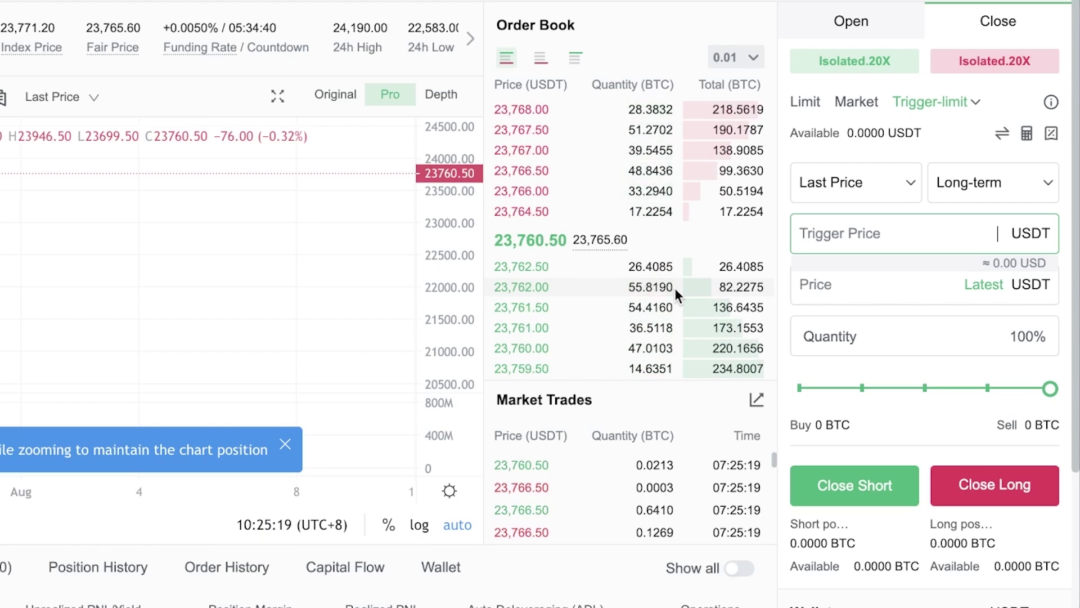
On the Open side's trigger-limit form, keep the order validity at Long-term.
left_click(899, 32)
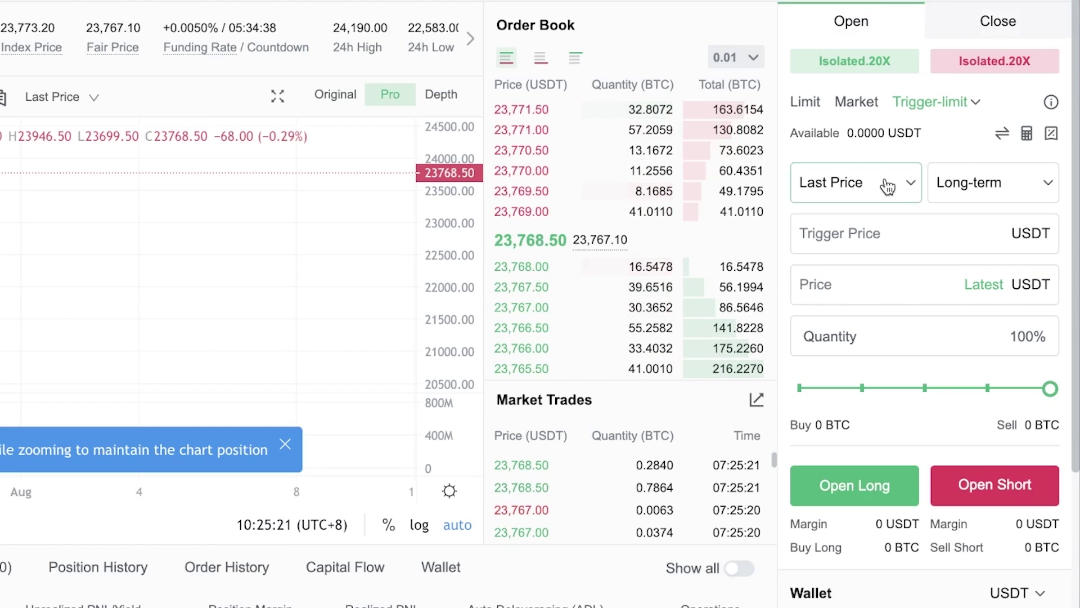
left_click(950, 194)
left_click(957, 315)
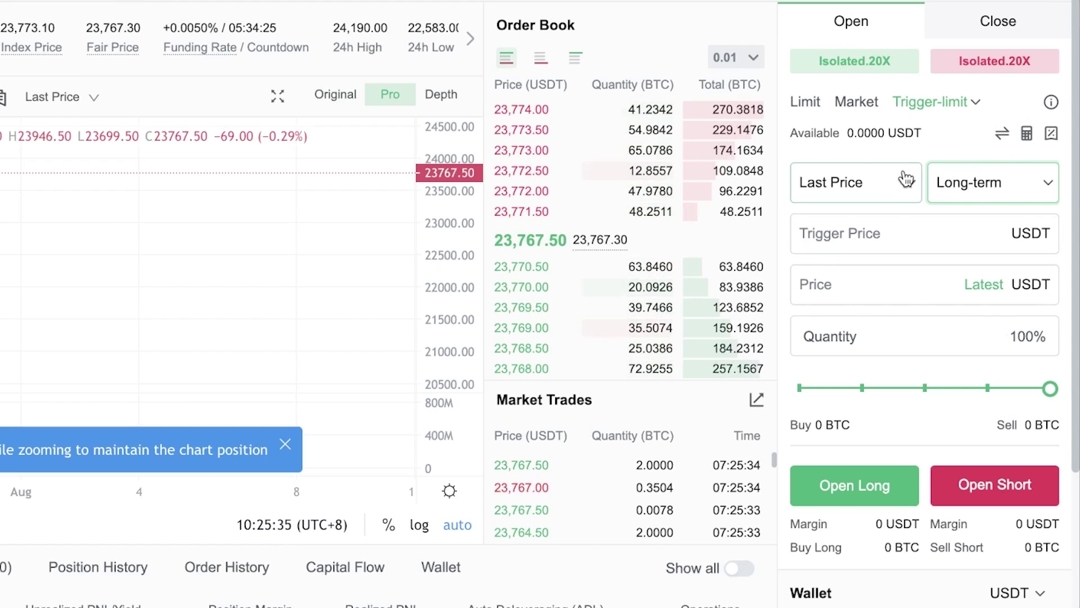
left_click(952, 177)
left_click(956, 172)
Switch the BTC/USDT form to Close, then back to Open.
left_click(998, 21)
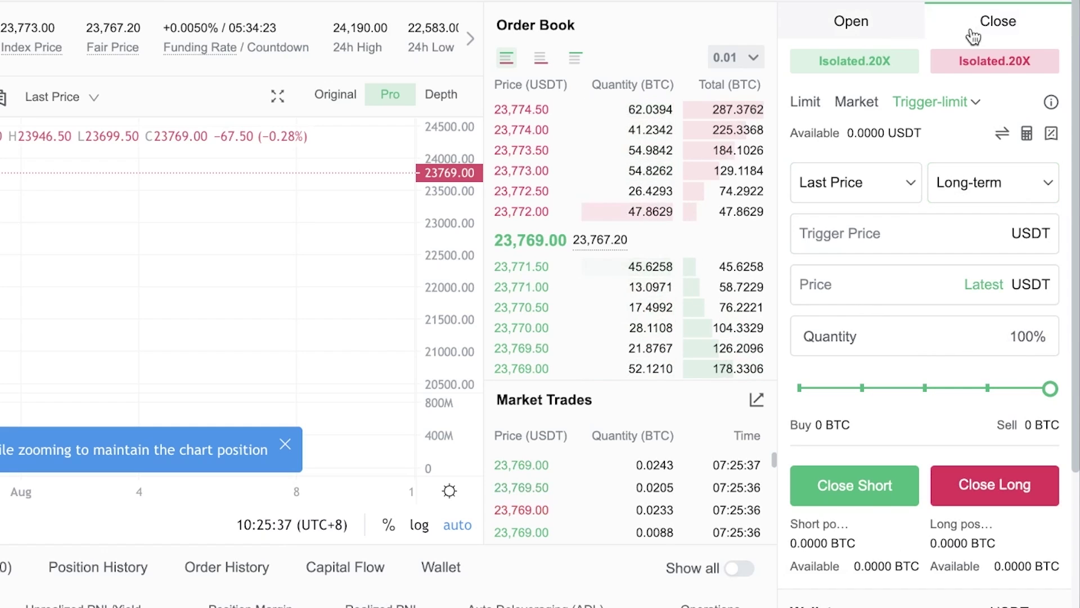
left_click(866, 26)
scroll(838, 142, "down", 3)
scroll(900, 224, "up", 4)
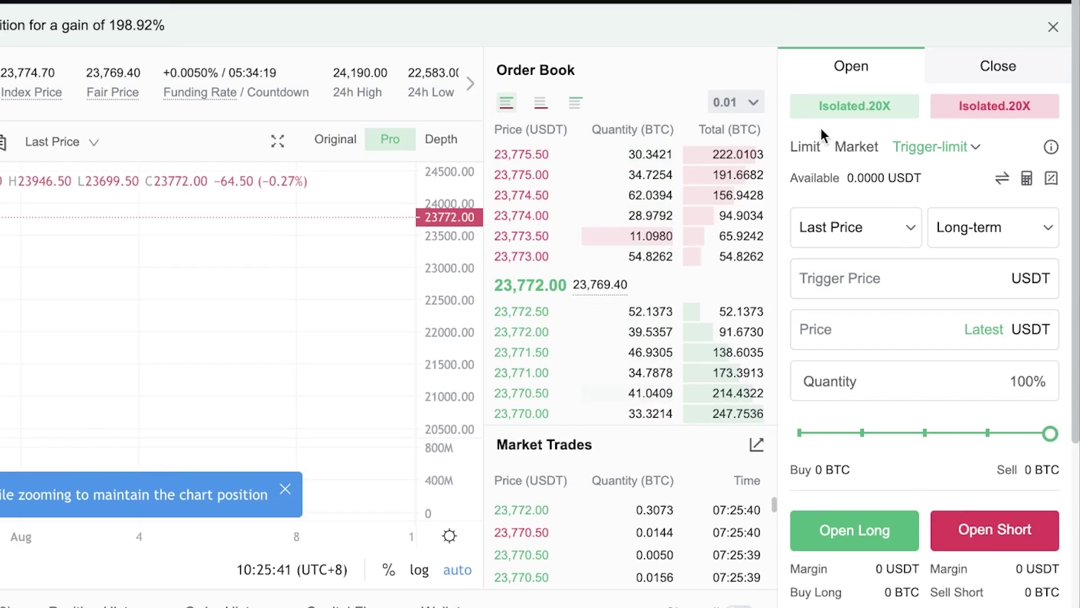
Switch the opening form to a plain Limit order with quantity at 100%.
left_click(806, 146)
mouse_move(1050, 335)
left_mouse_down()
mouse_move(1000, 335)
mouse_move(1051, 336)
left_mouse_up()
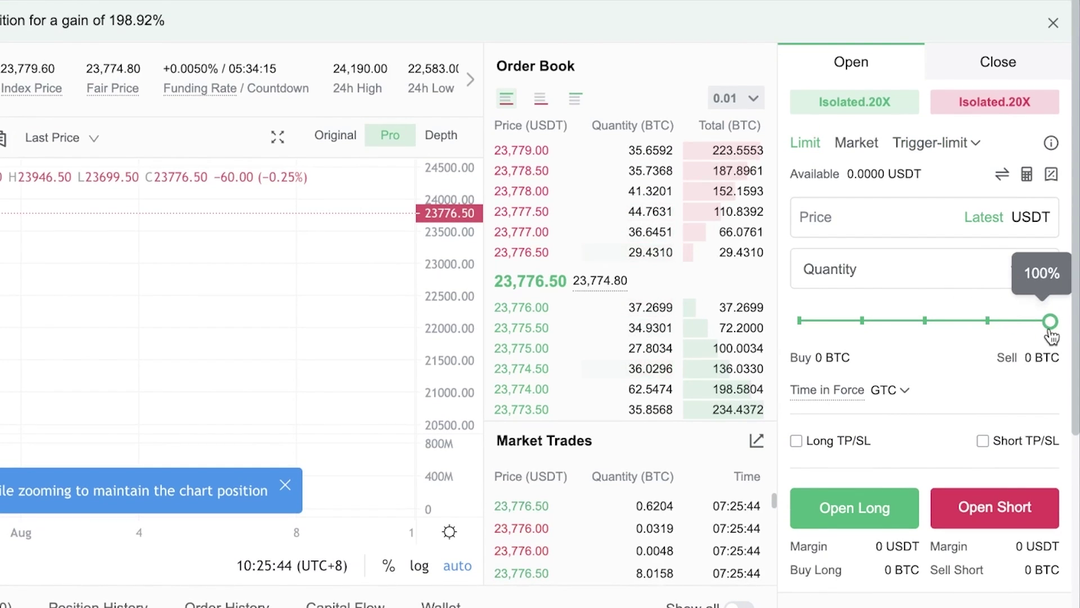